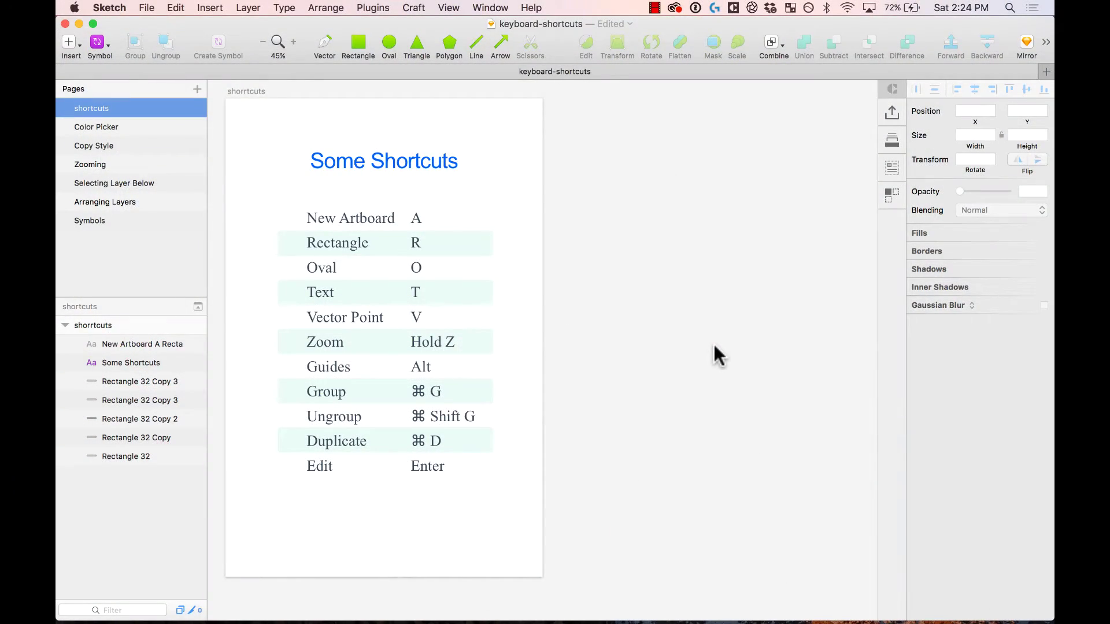
right_click(684, 295)
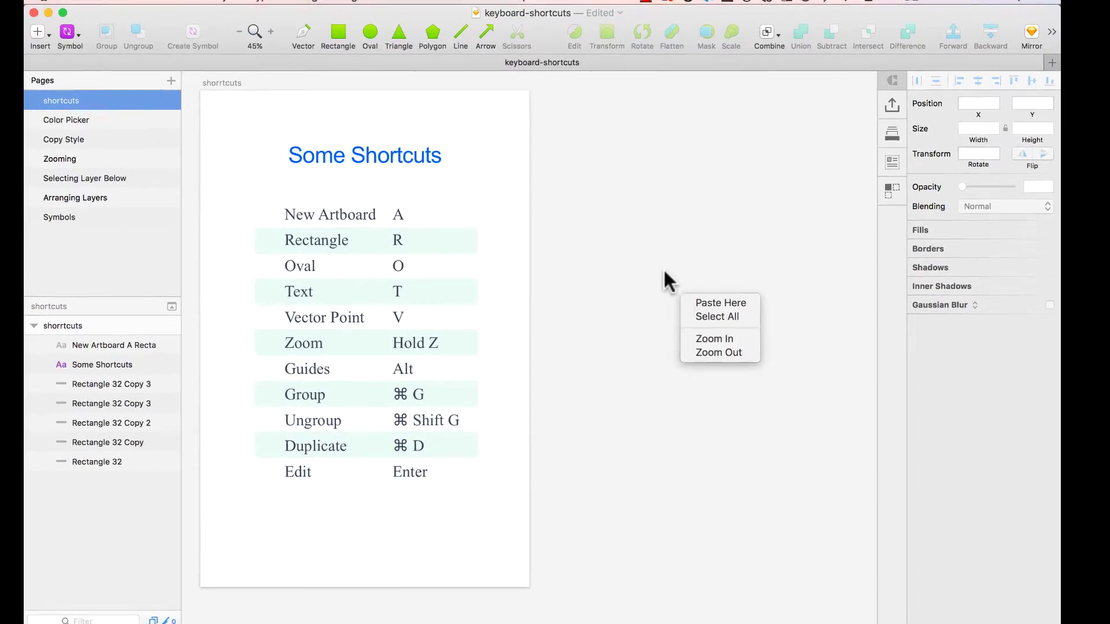
click(671, 268)
key(a)
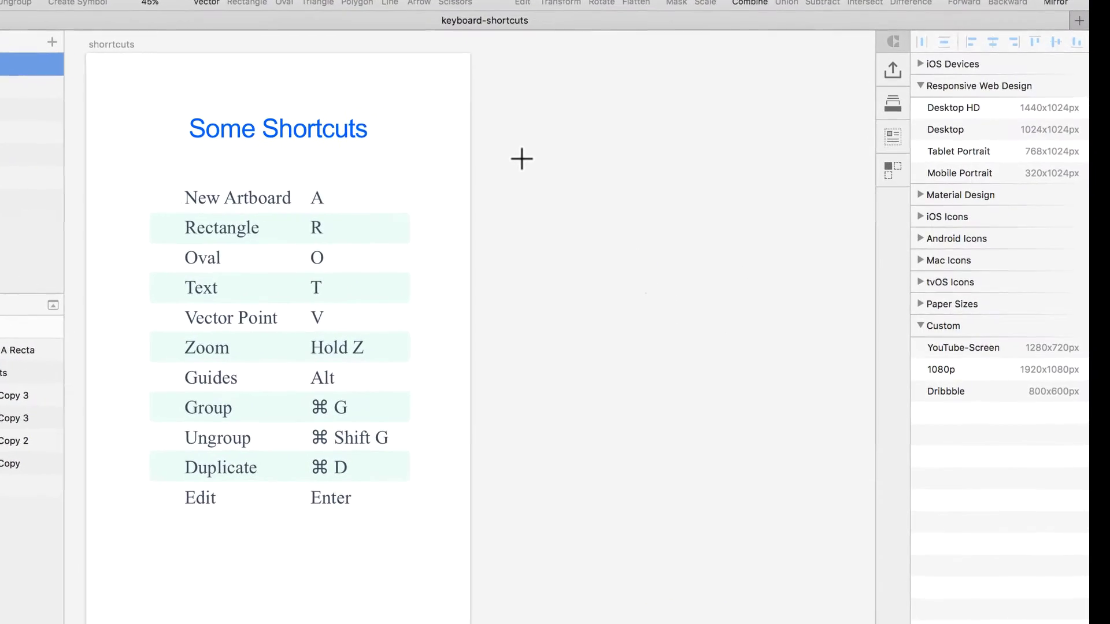
drag(490, 151, 836, 500)
key(super+z)
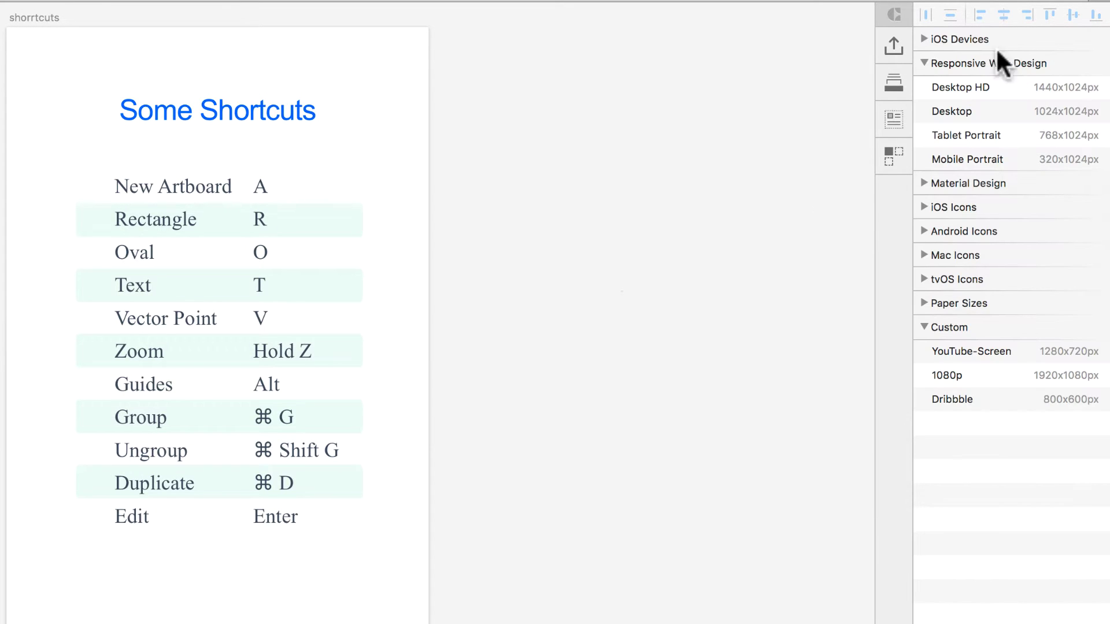
Draw a new artboard about 828 × 888 px beside the shortcuts artboard
click(923, 39)
click(921, 397)
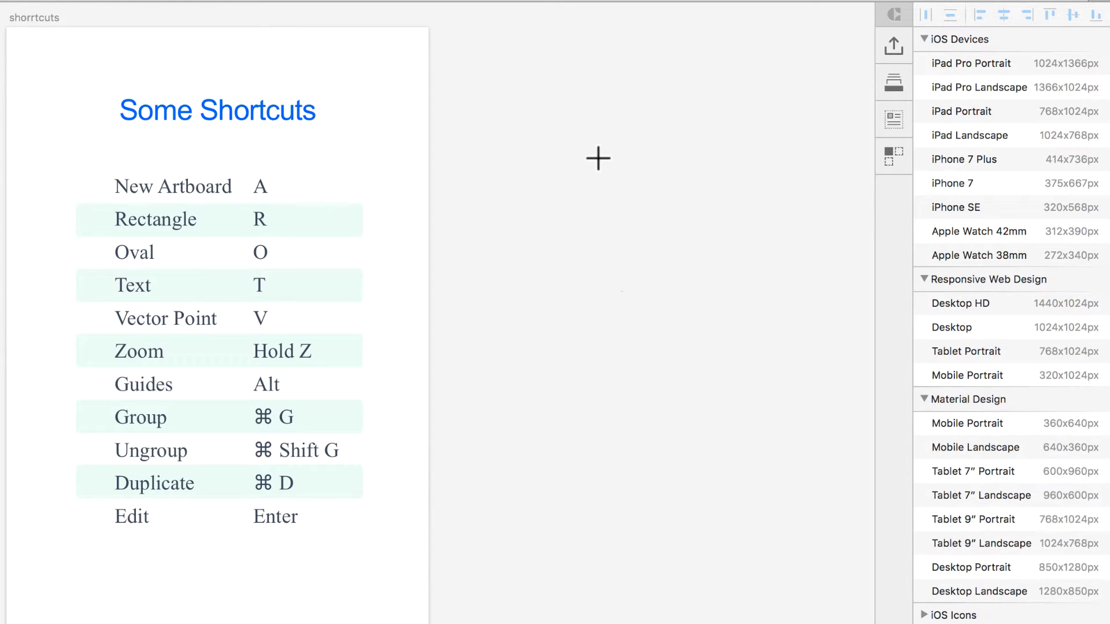
drag(469, 161, 810, 526)
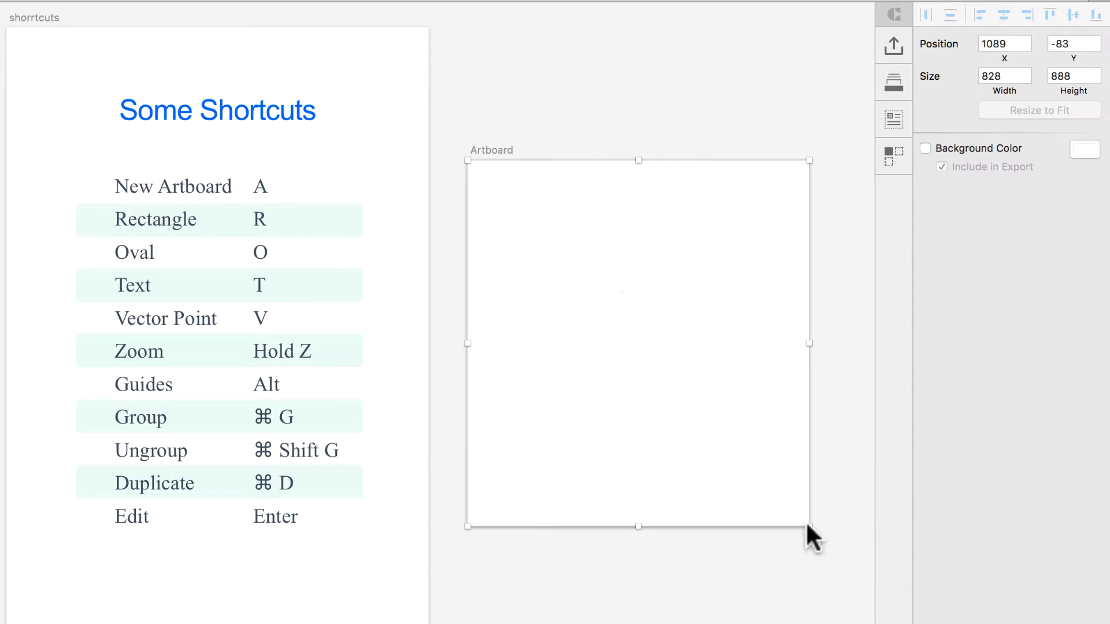
Draw a square of about 604 px on the new artboard and centre it there
key(r)
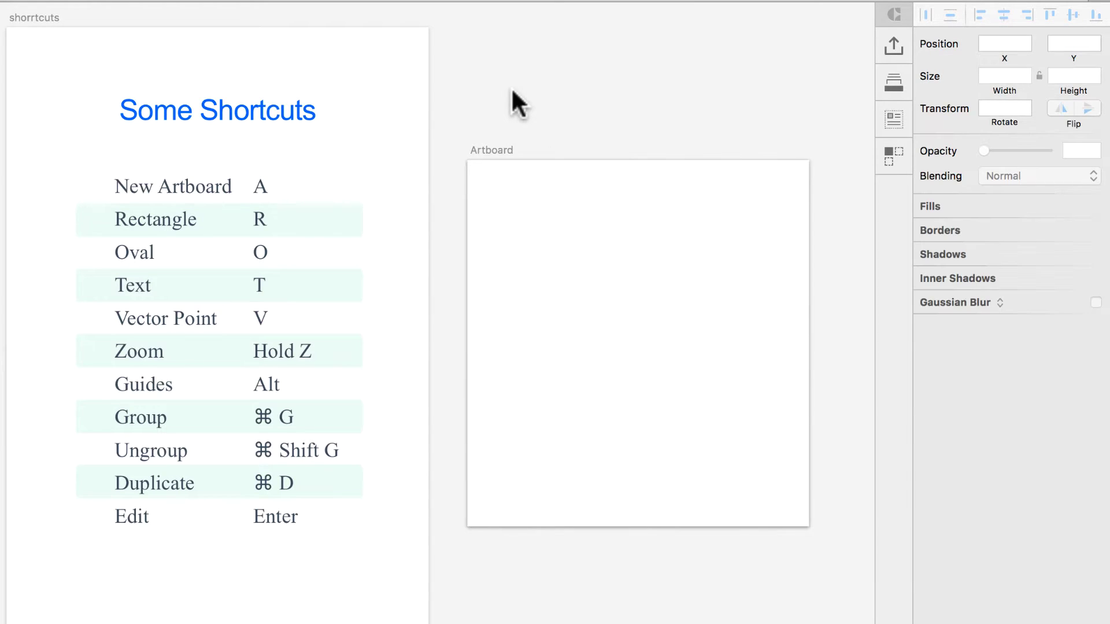
drag(514, 213, 762, 464)
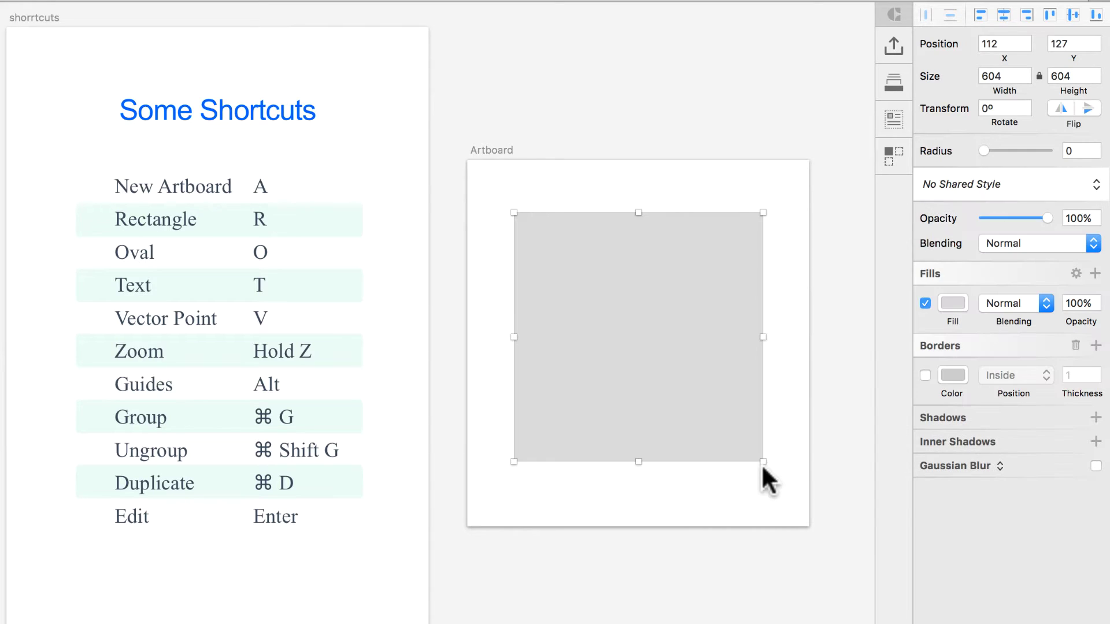
drag(668, 344, 670, 365)
click(591, 92)
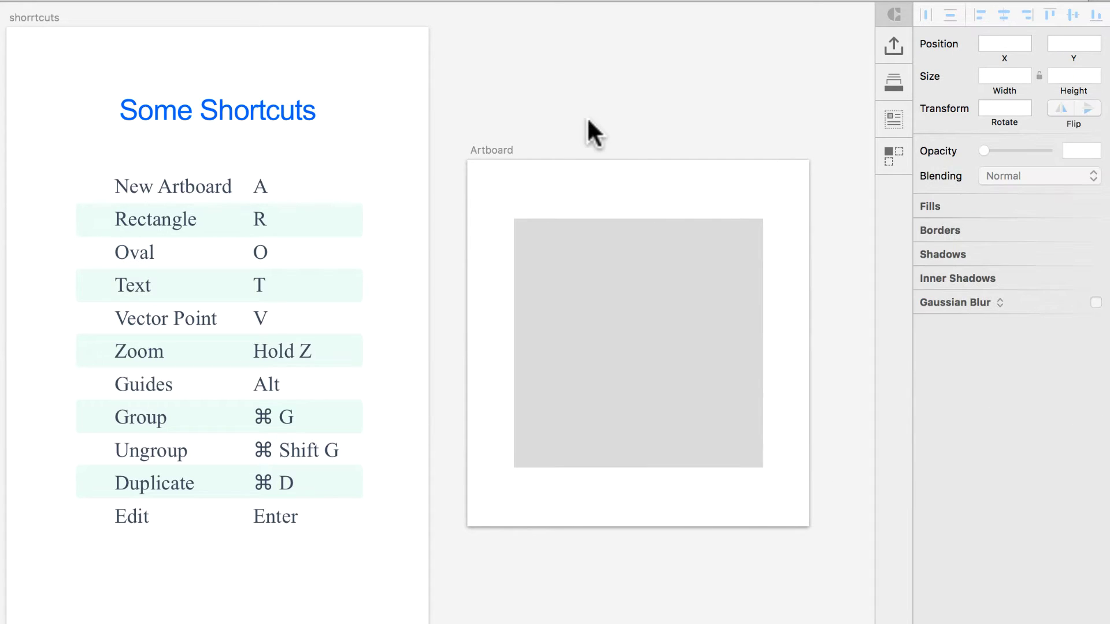
Draw a circle about 355 px across with a white FFFFFF fill, centred on the grey square
key(o)
drag(571, 274, 730, 421)
click(953, 270)
click(932, 365)
click(922, 332)
drag(682, 377, 660, 373)
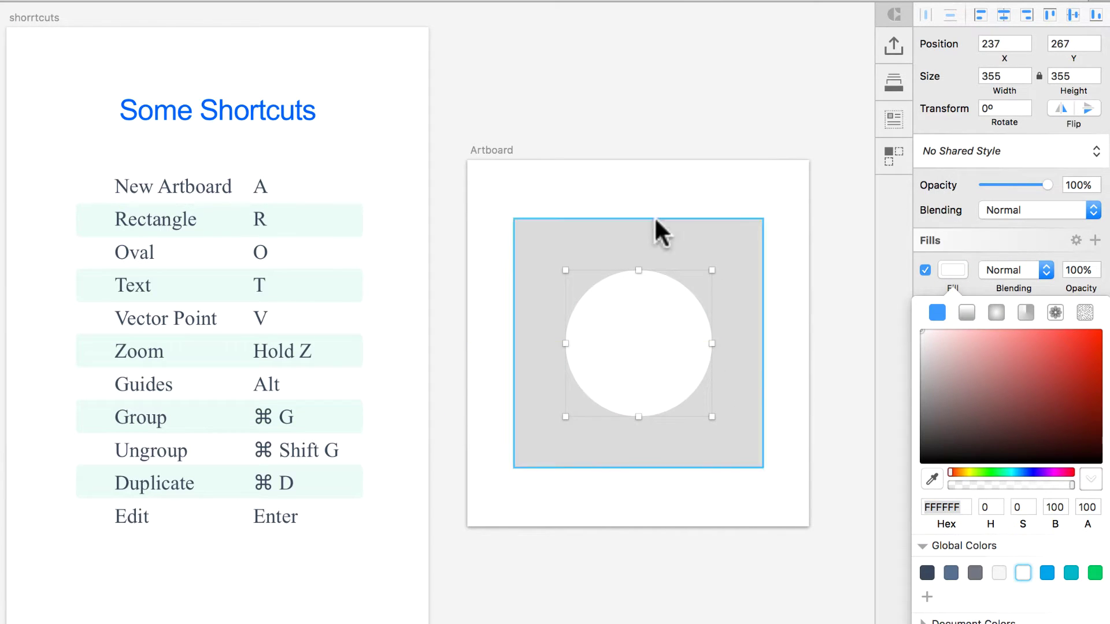
click(633, 174)
Add the text "Yes!" and move it to the middle of the white circle
key(t)
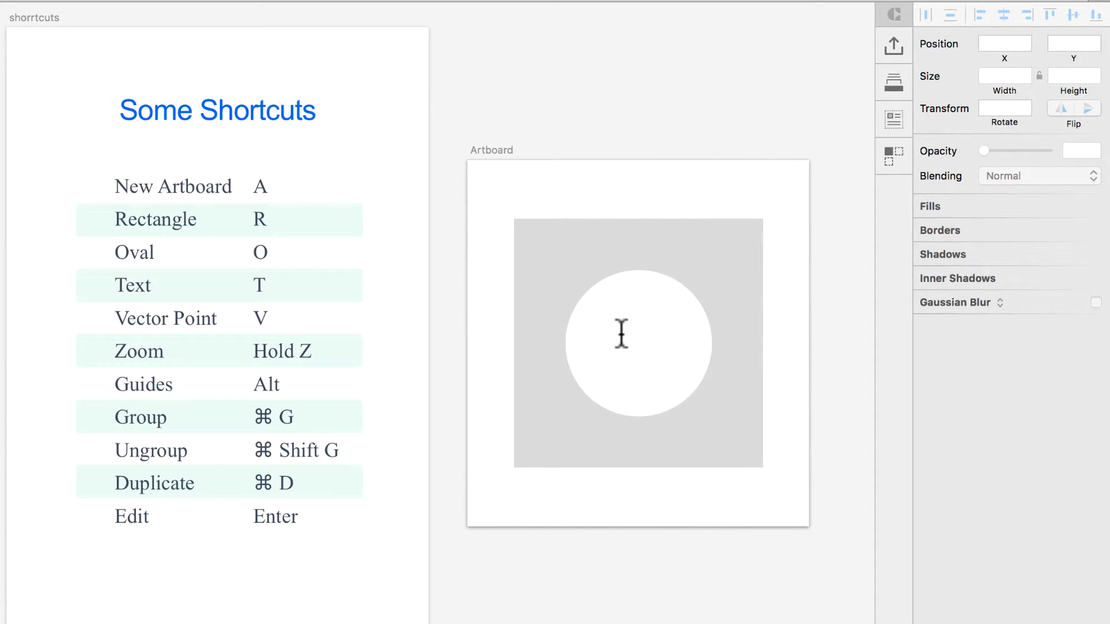
click(620, 335)
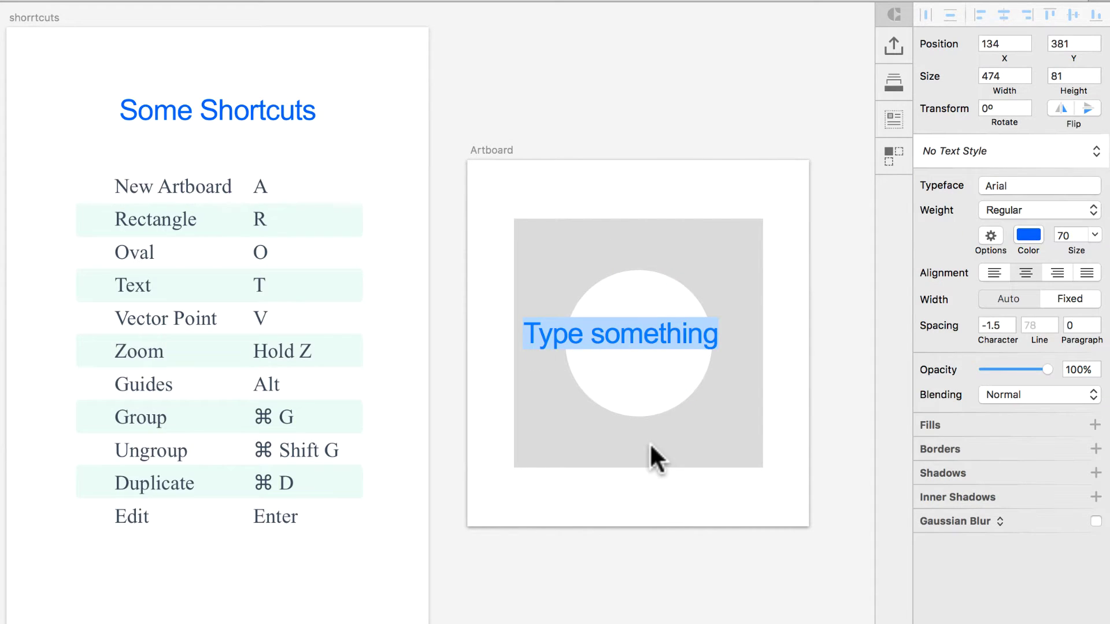
text(Yes!)
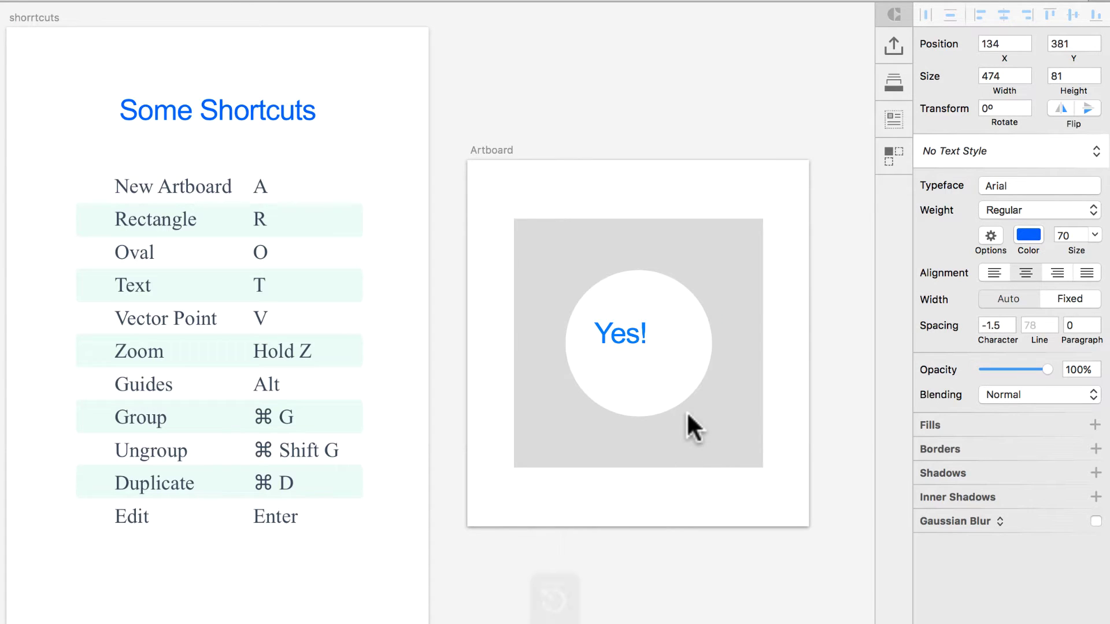
key(Escape)
drag(621, 345, 639, 343)
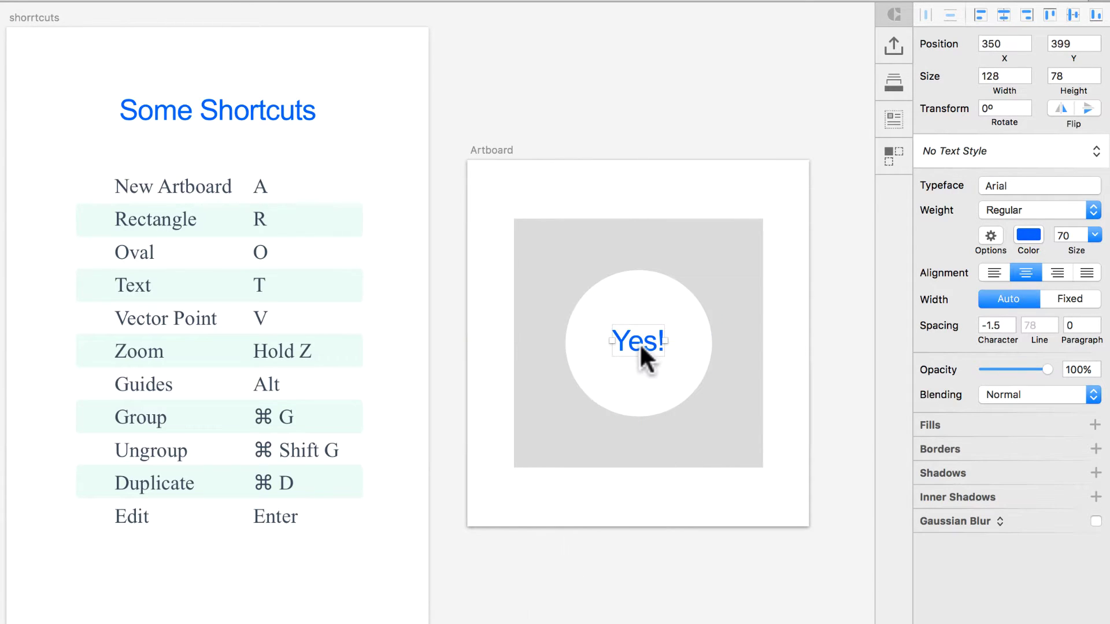
click(624, 169)
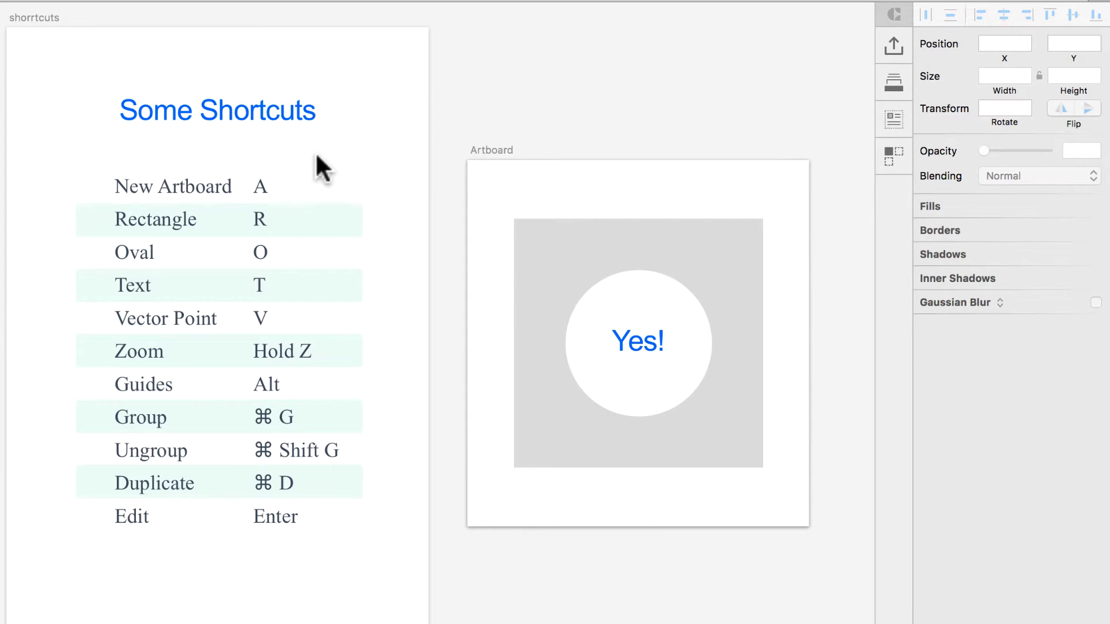
Draw a closed five-point vector shape about 450 × 484 px around the white circle, within the grey square
key(z)
drag(67, 95, 817, 572)
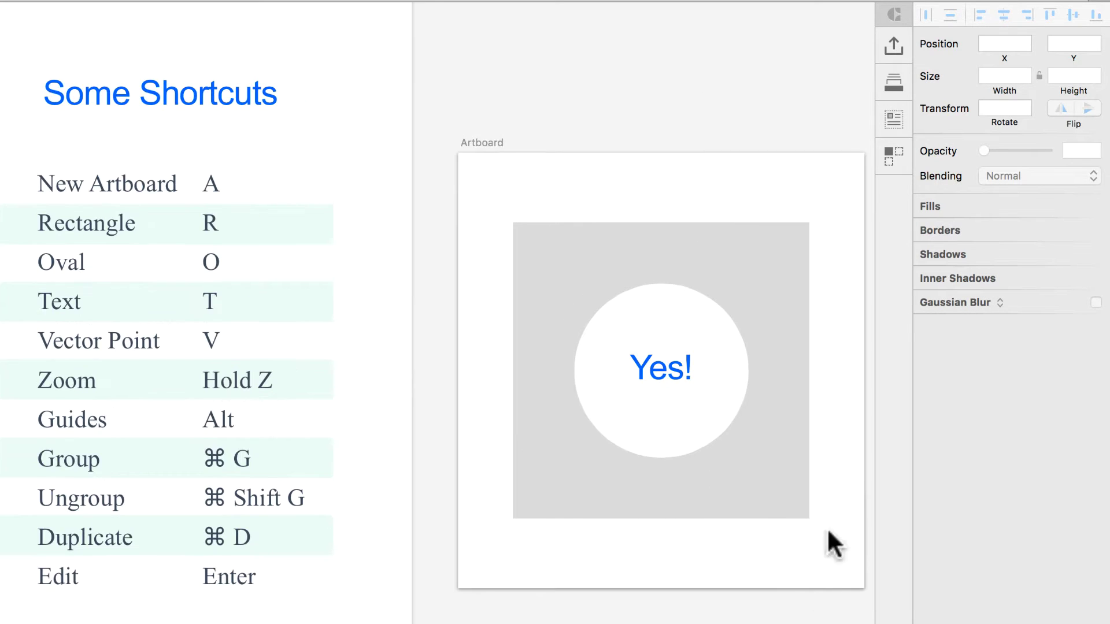
double_click(577, 287)
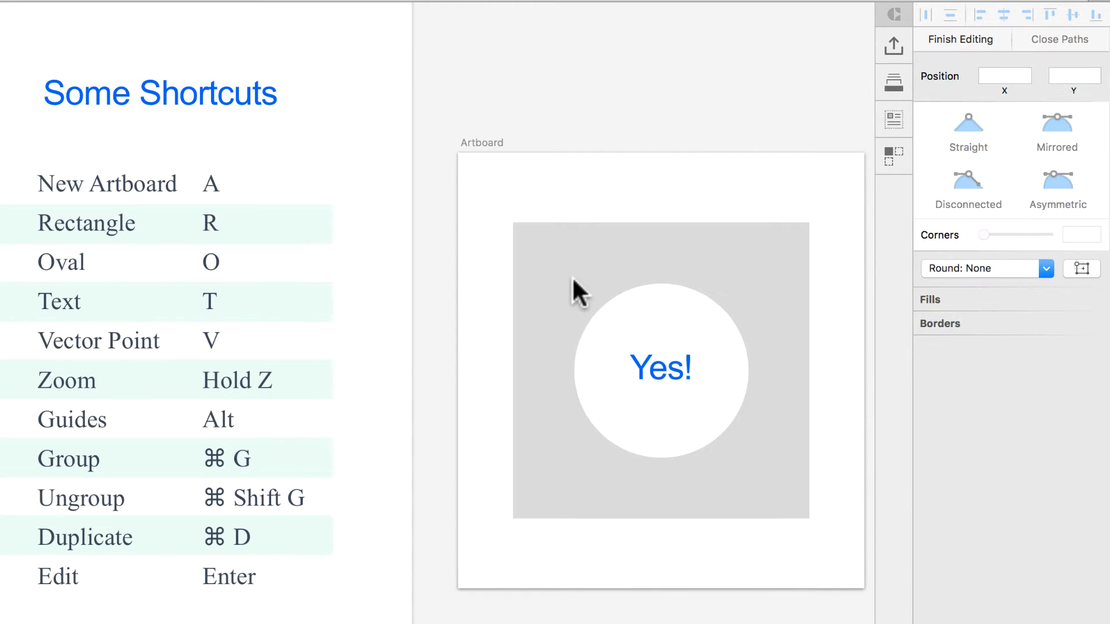
click(562, 282)
click(730, 251)
click(782, 370)
click(757, 488)
click(562, 477)
click(563, 282)
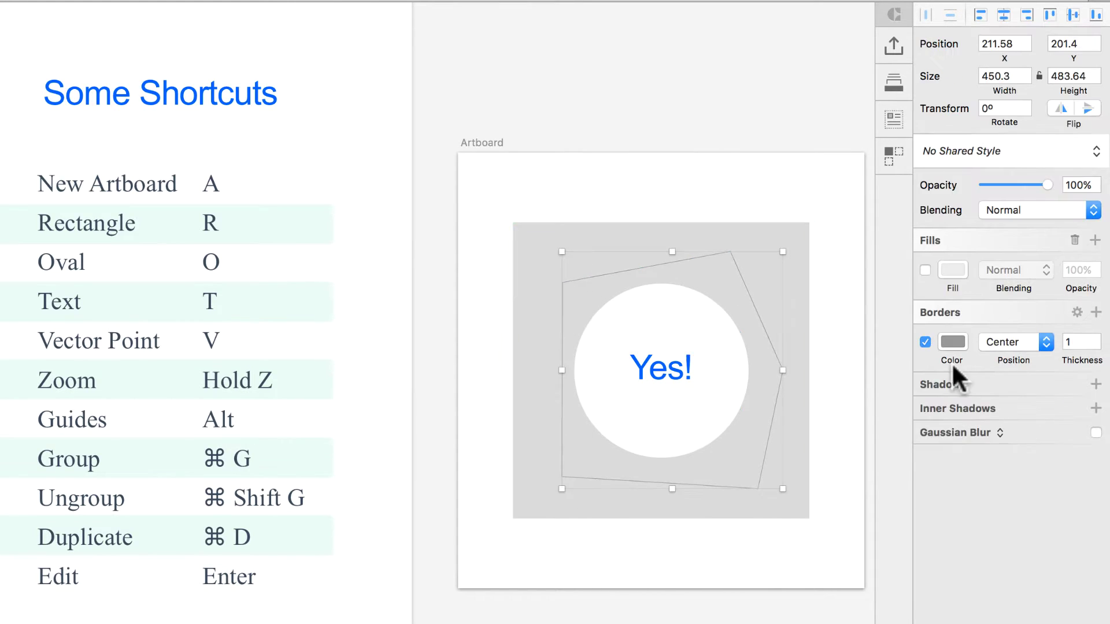
Enable the five-point shape's fill and set it to the red C74343
click(924, 270)
click(954, 270)
drag(956, 331, 950, 330)
click(1040, 359)
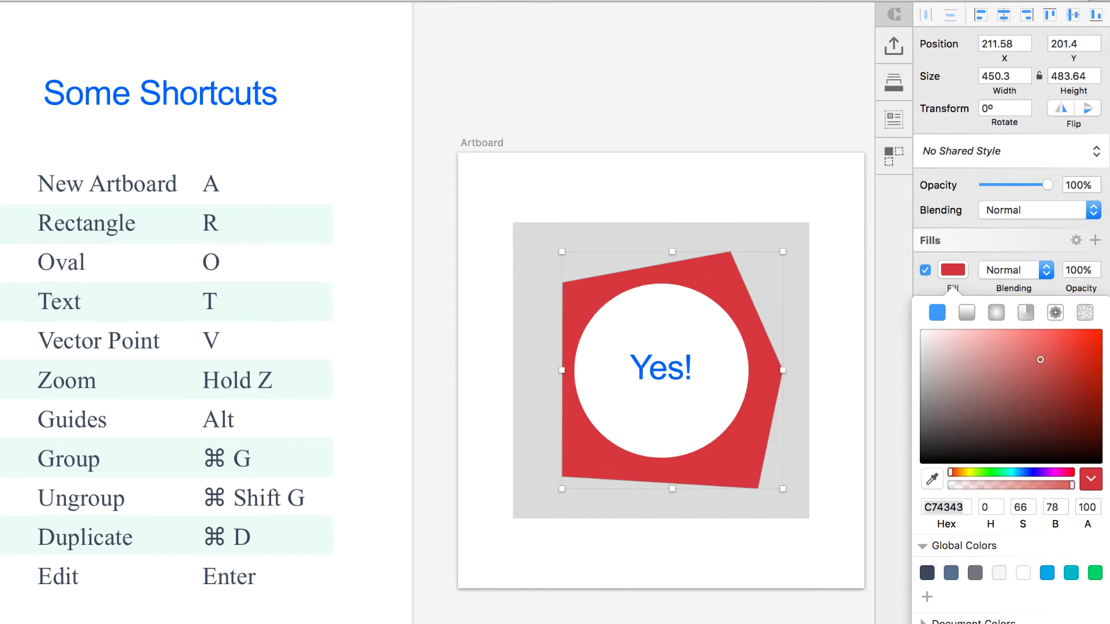
click(470, 191)
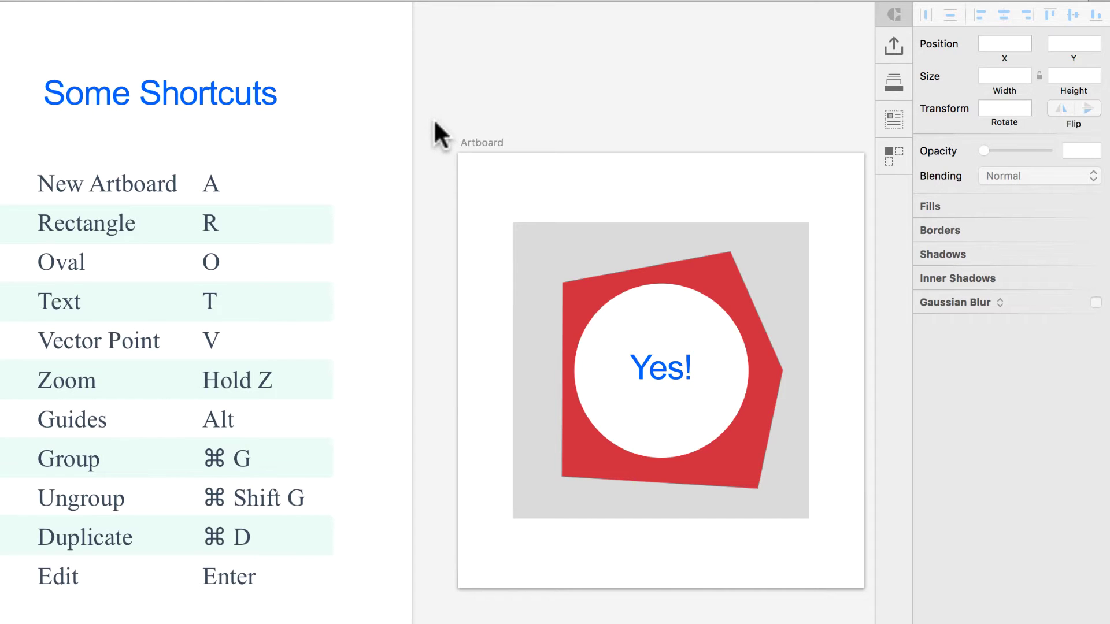
Examine the new artboard's shapes up close, and bring both artboards back into view
drag(434, 126, 875, 610)
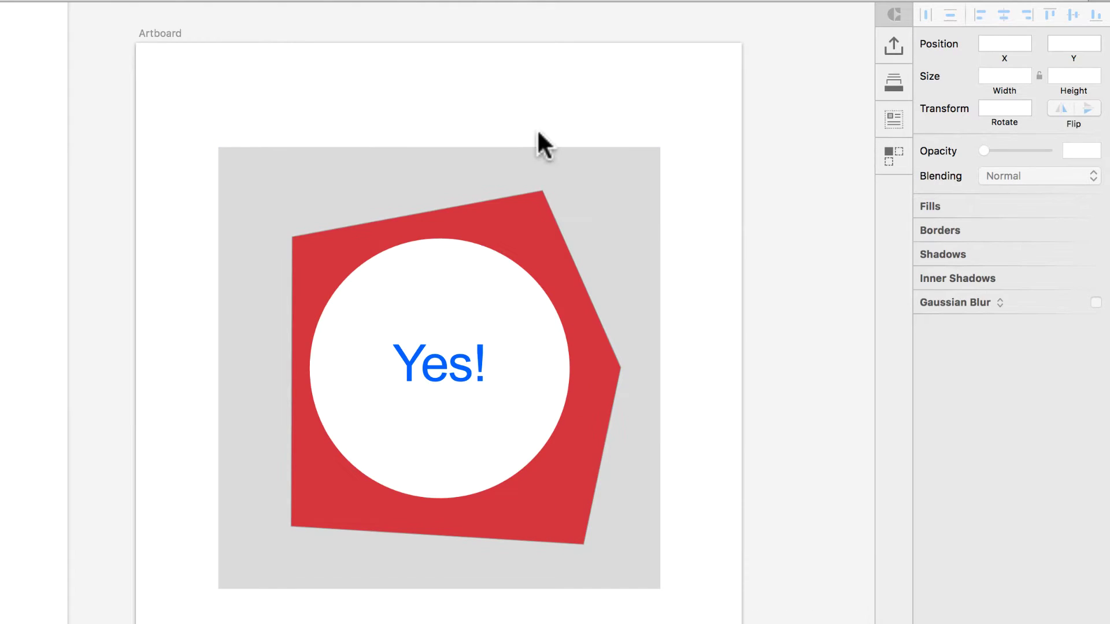
scroll(408, 234, up, 2)
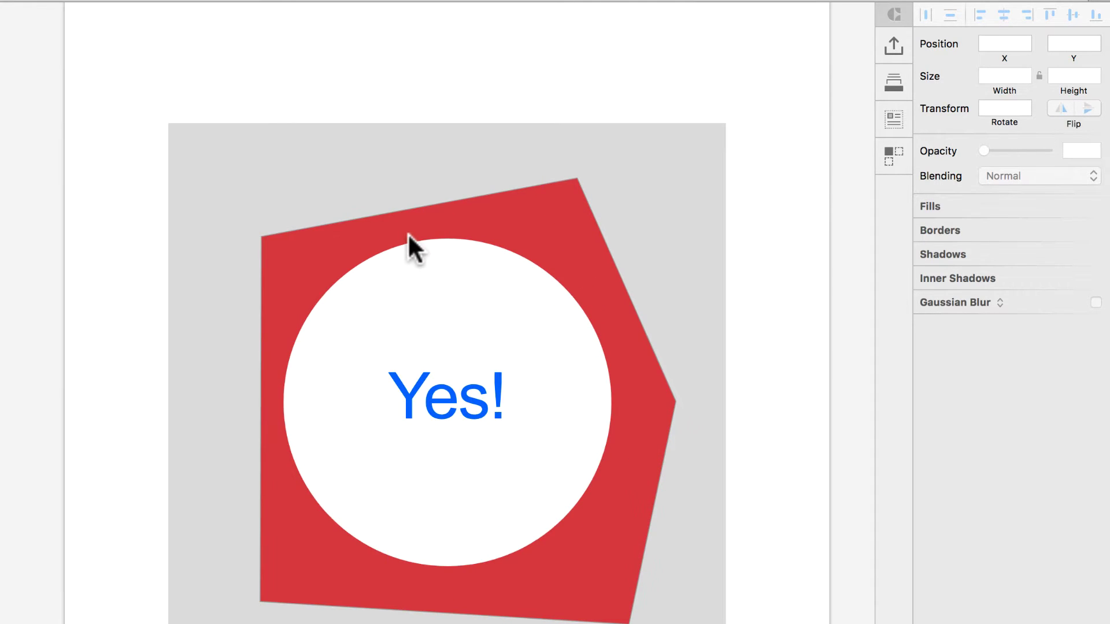
scroll(408, 234, up, 4)
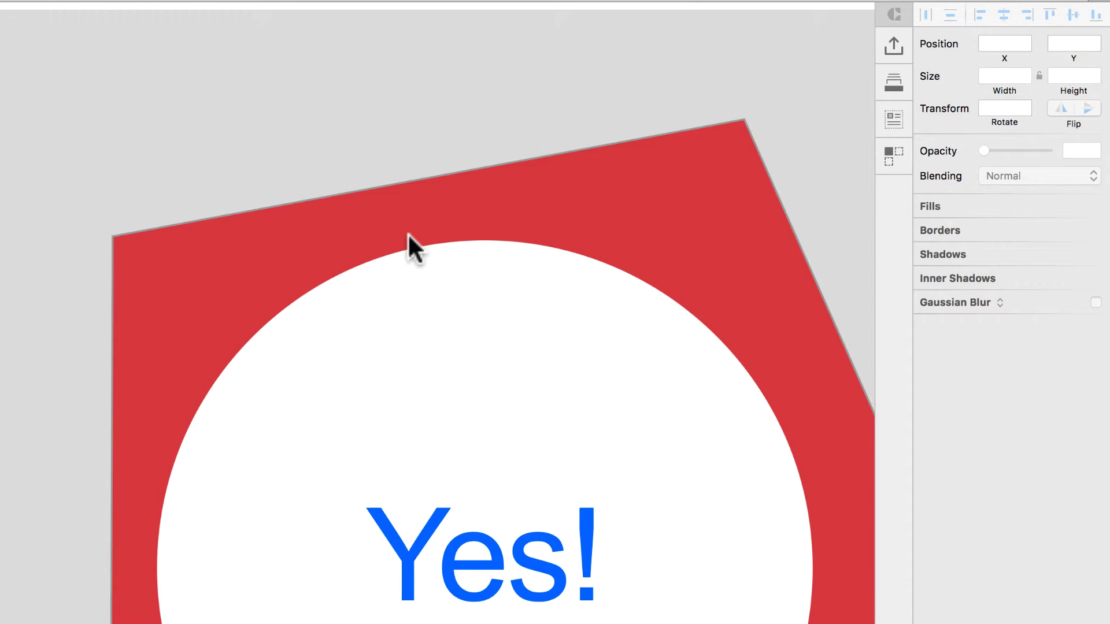
key(super+minus)
key(super+minus)
key(super+minus)
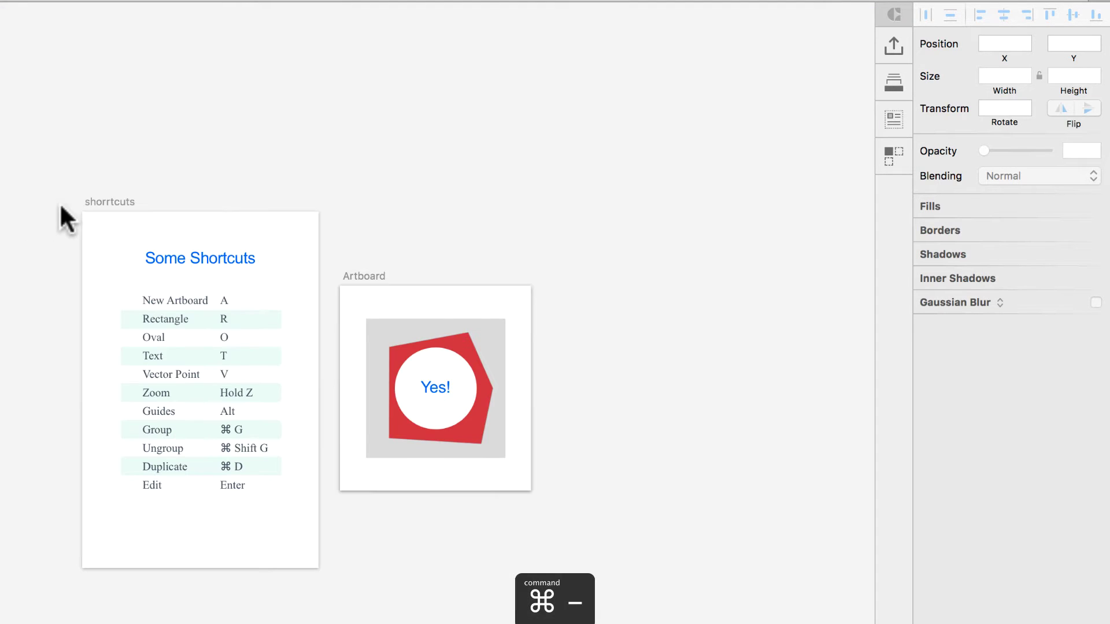
drag(68, 203, 549, 520)
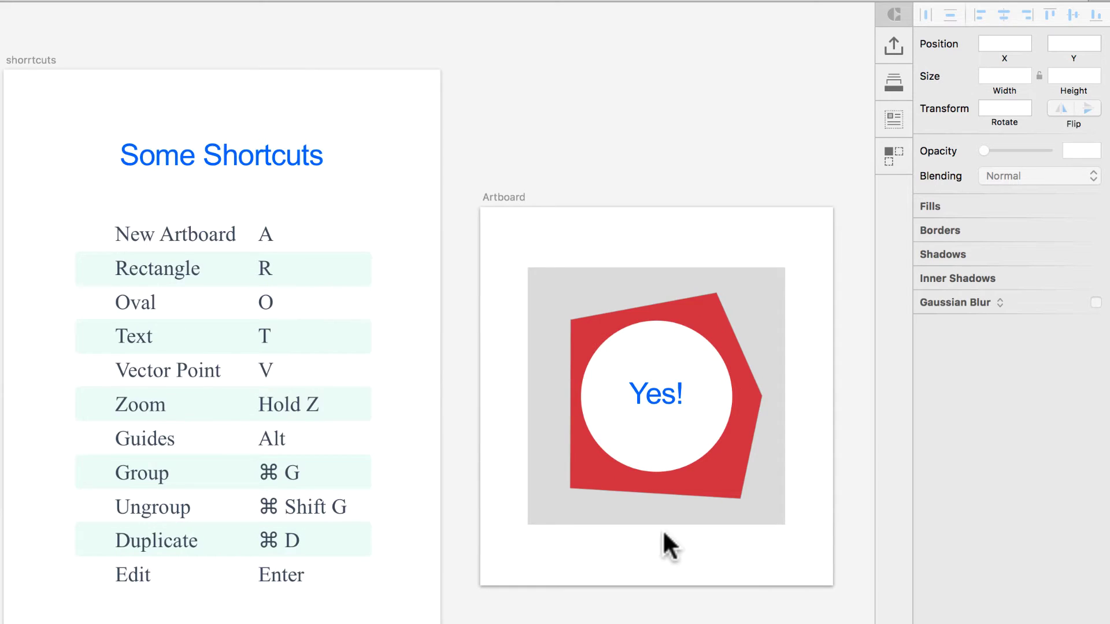
drag(71, 110, 703, 529)
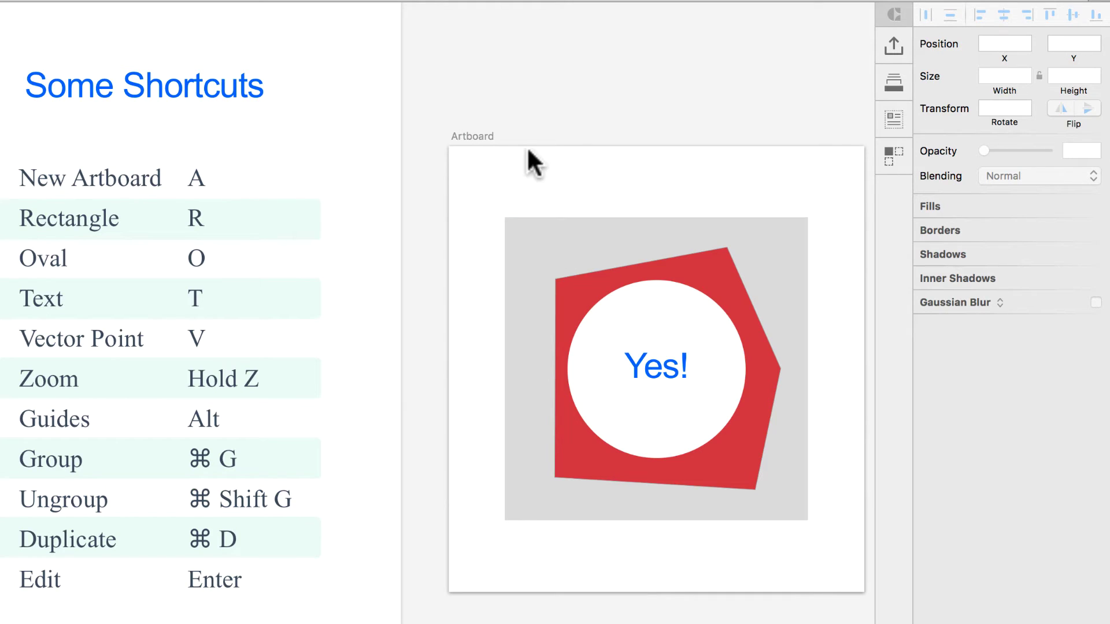
Measure the distances from the "Yes!" text to the artboard edges
click(643, 370)
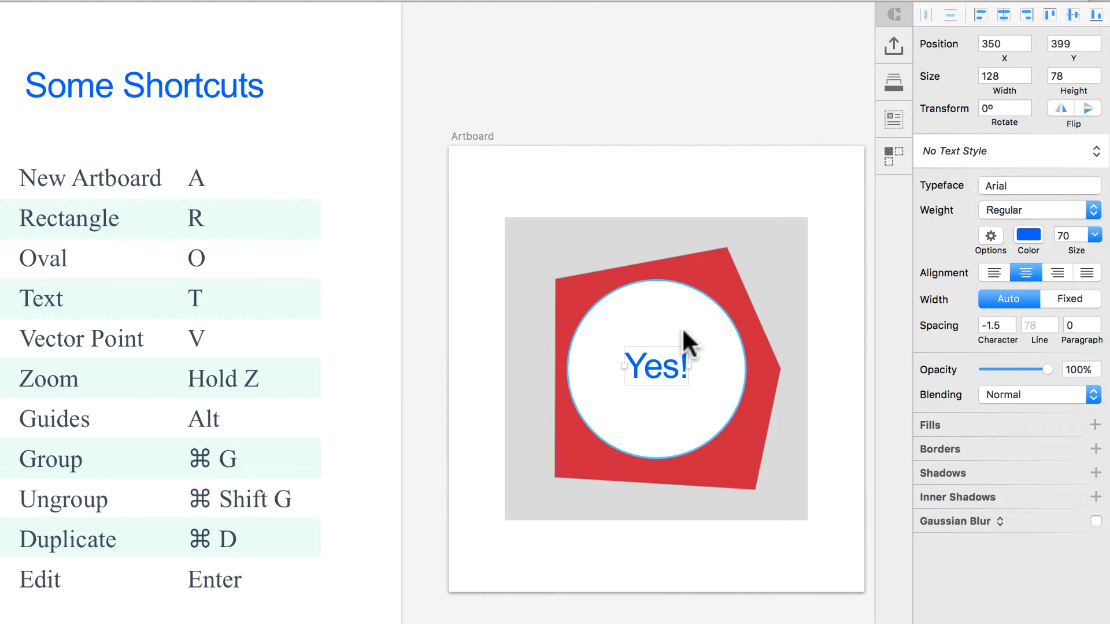
key(alt)
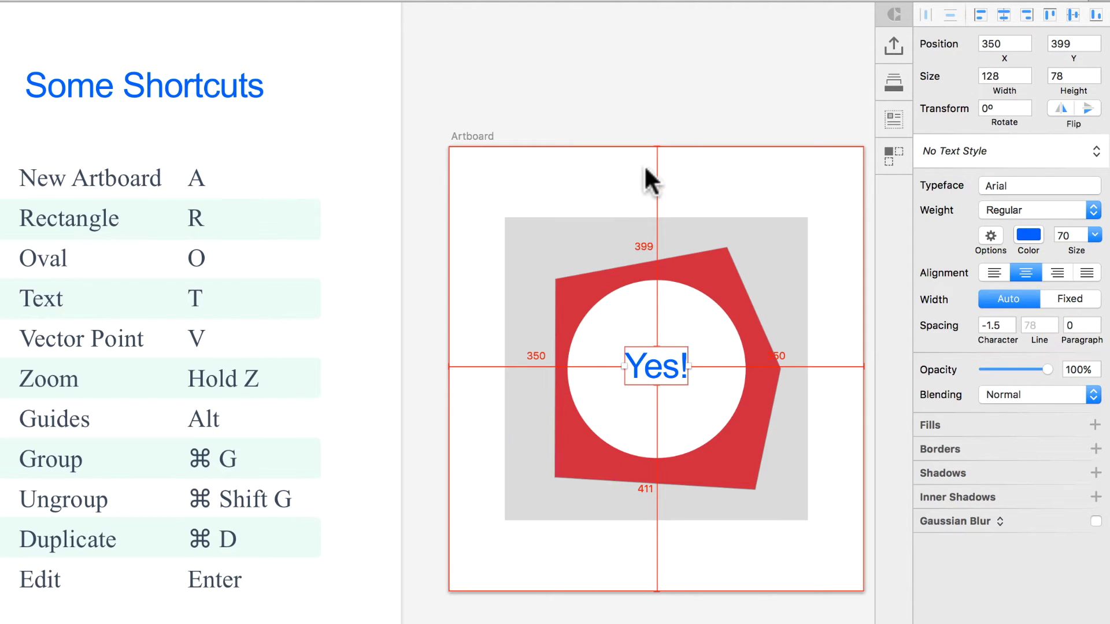
click(578, 275)
Group the grey square, red shape, white circle and "Yes!" text
click(573, 223)
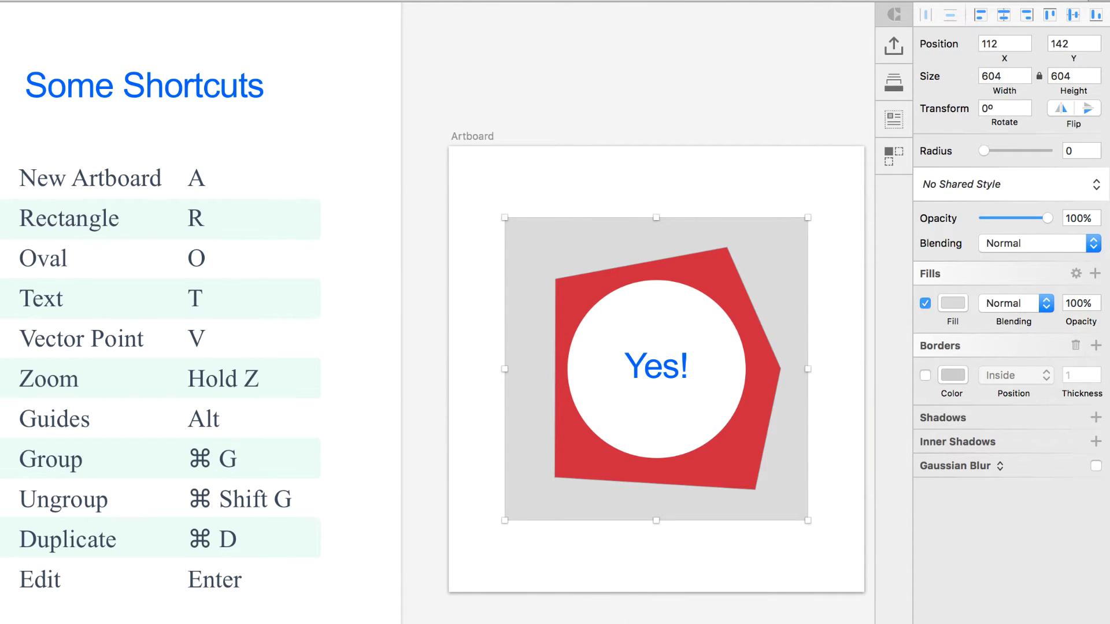
drag(583, 584, 820, 293)
key(super+g)
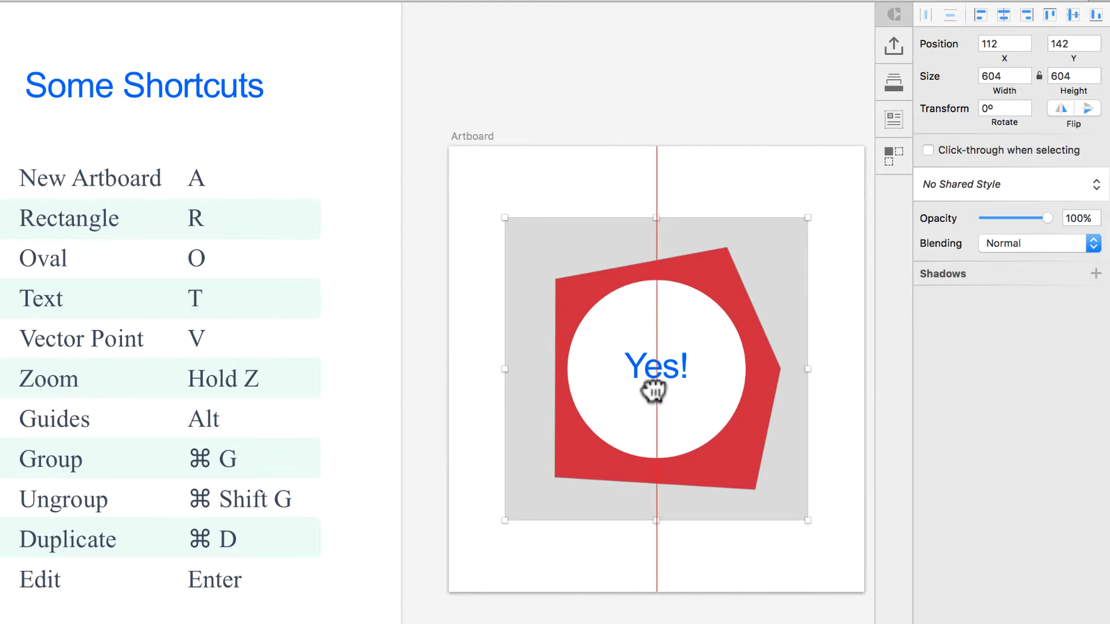
Try moving the group of all the artwork, undo the move, and ungroup it
drag(660, 393, 588, 305)
key(super+z)
click(633, 475)
key(super+shift+g)
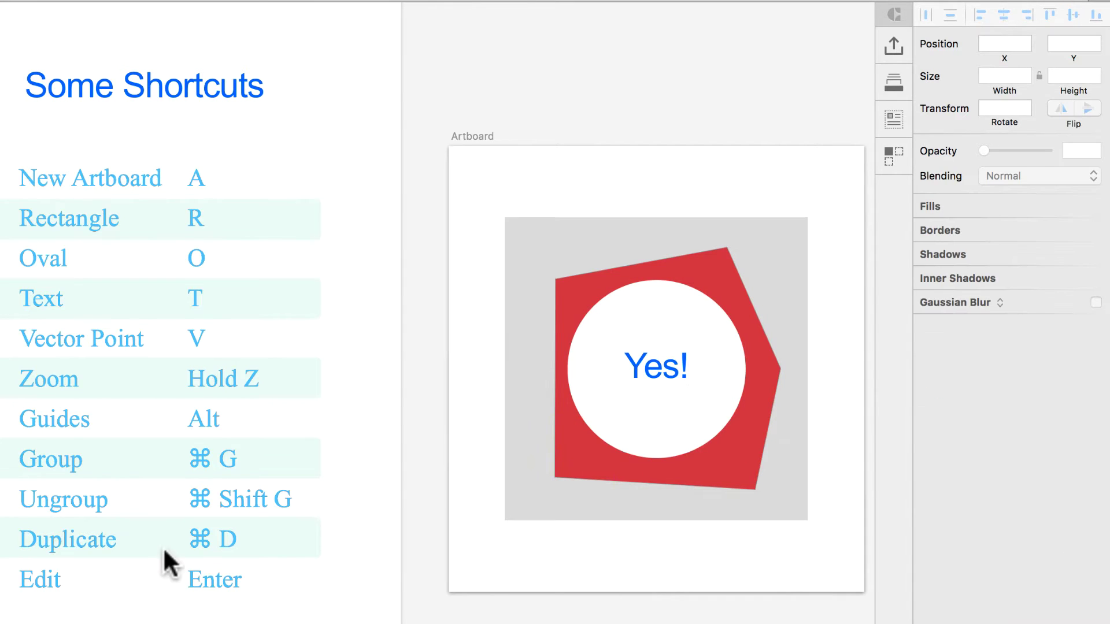
Group the "Yes!" text with the white circle
click(671, 373)
shift+click(669, 302)
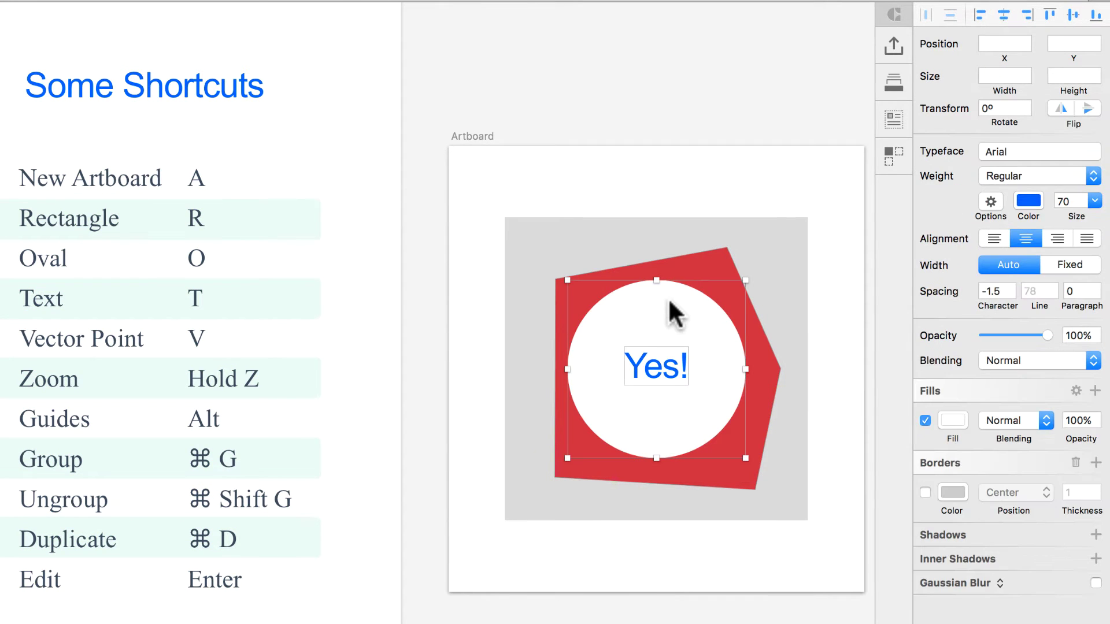
key(super+g)
Try moving the circle-and-text group several times, undoing each move
drag(665, 358, 642, 489)
key(super+z)
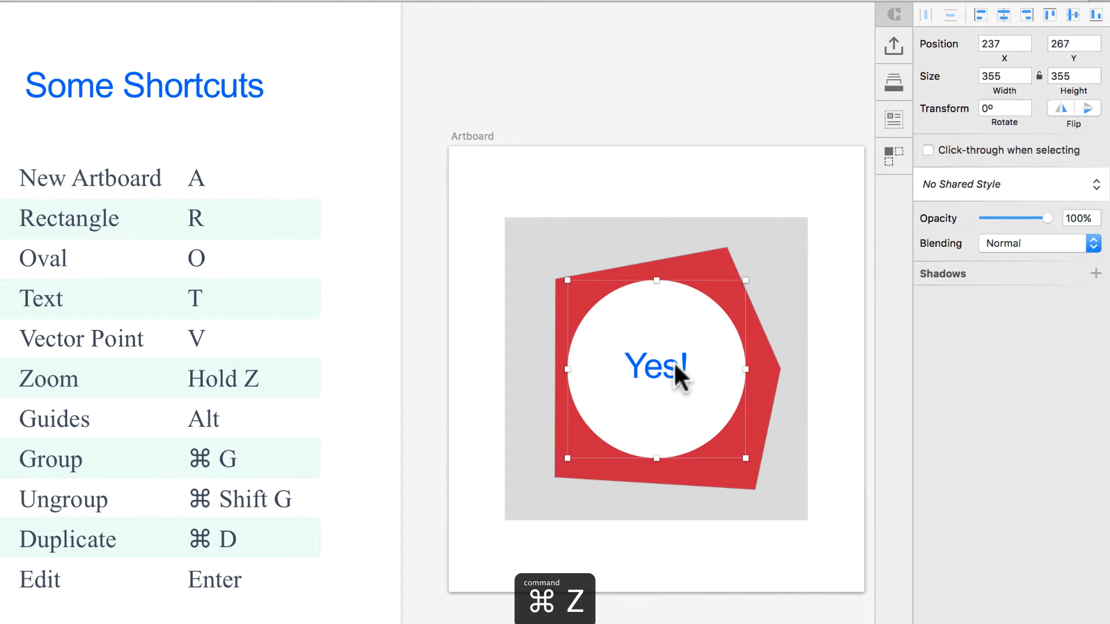
drag(671, 339, 557, 426)
key(super+z)
drag(657, 347, 565, 476)
key(super+z)
drag(640, 389, 557, 452)
key(super+z)
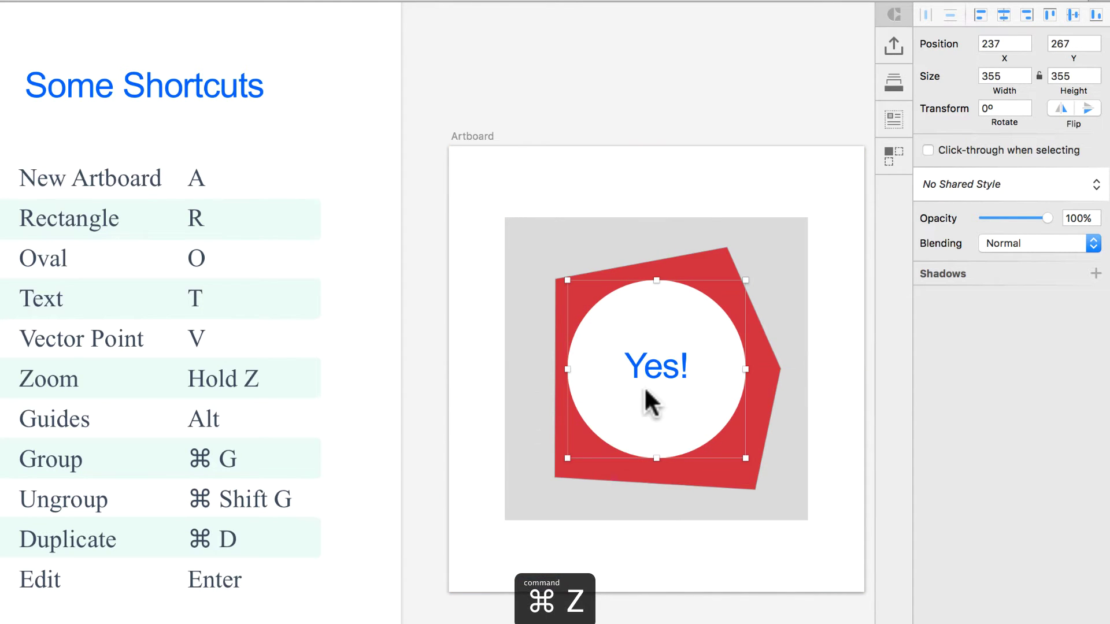
Duplicate the circle-and-text group and place the copy at about X 381, Y 508
key(super+d)
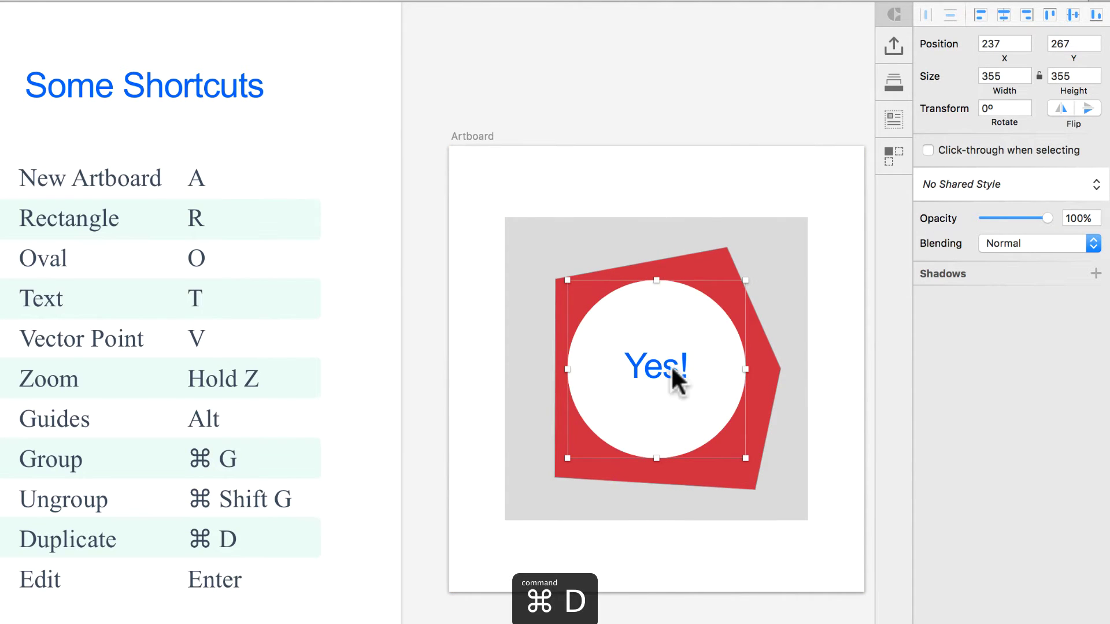
drag(664, 369, 728, 477)
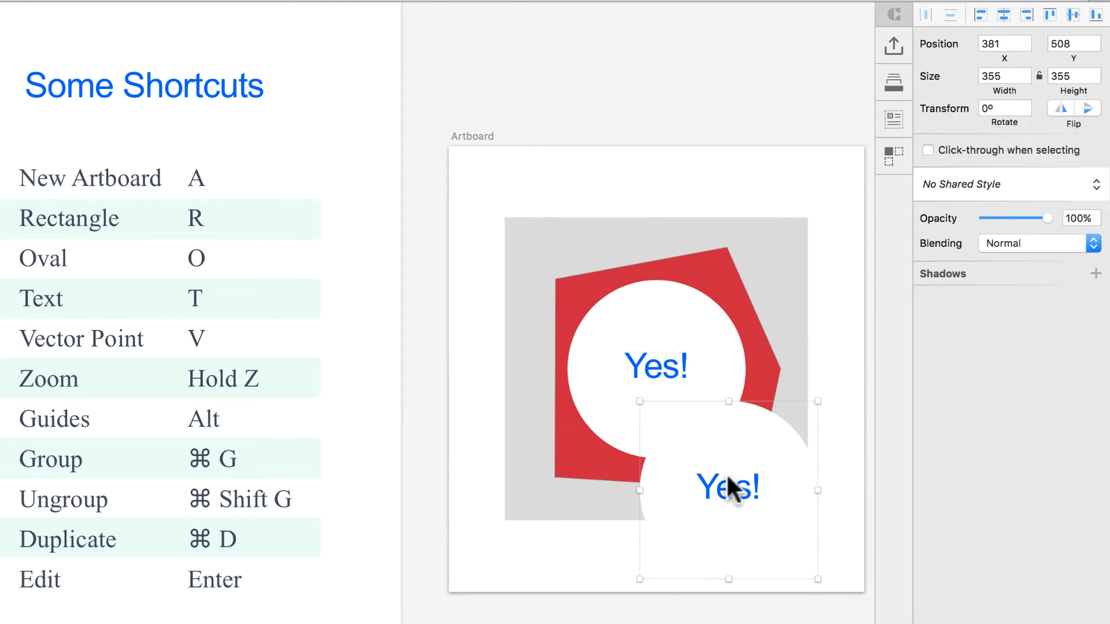
Undo the placement and the duplication of the circle-and-text group
key(super+z)
key(super+z)
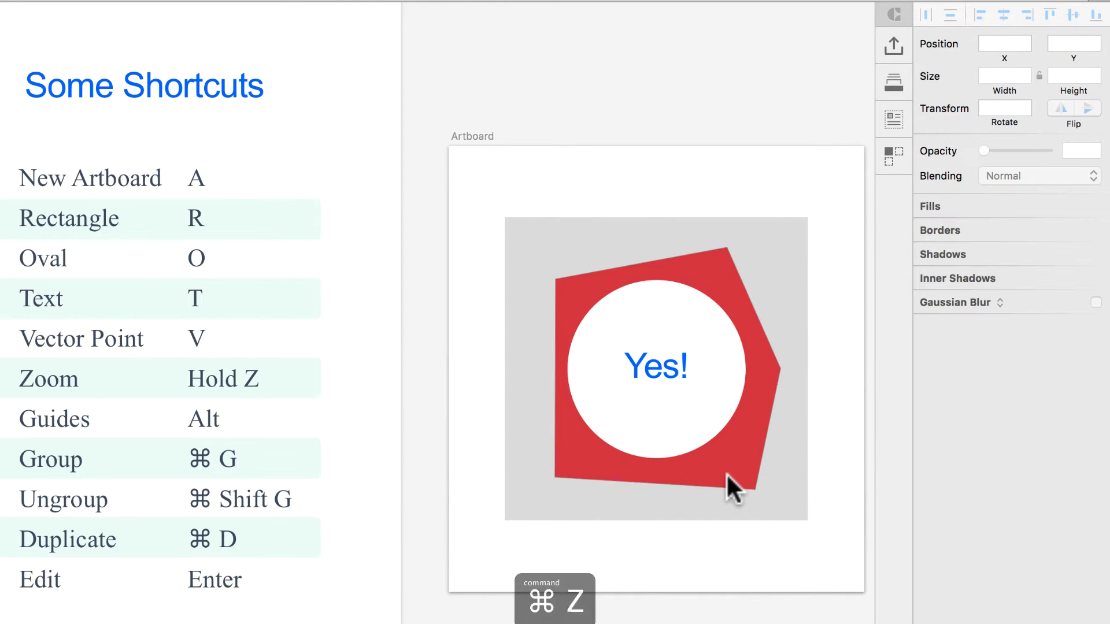
Try reshaping the white circle by moving its top vector point down, undo the change, and leave point editing
click(680, 307)
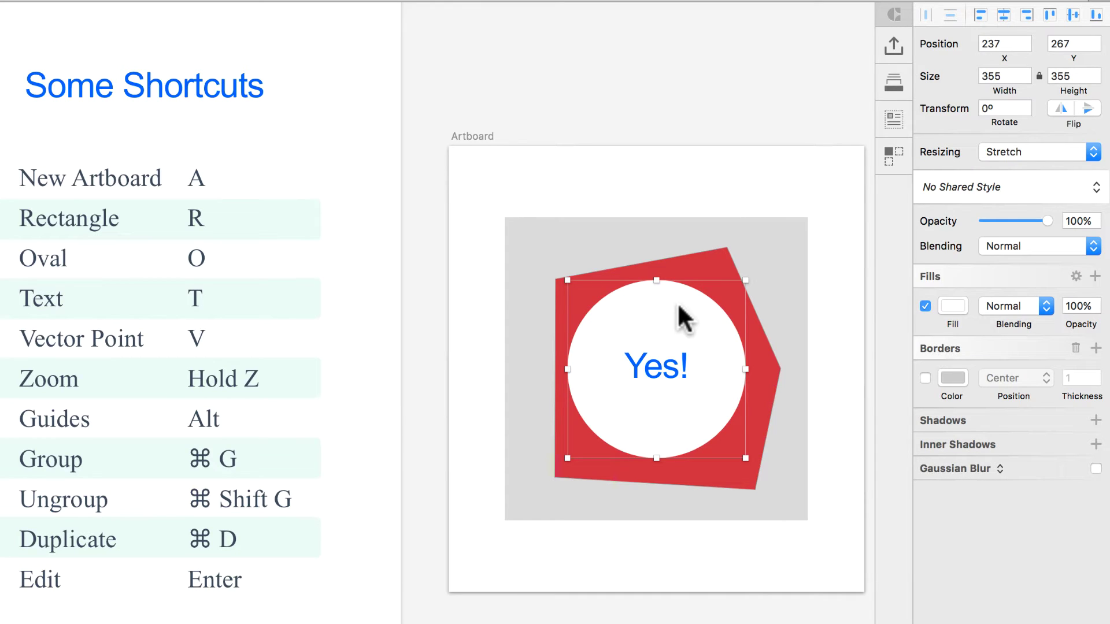
key(Return)
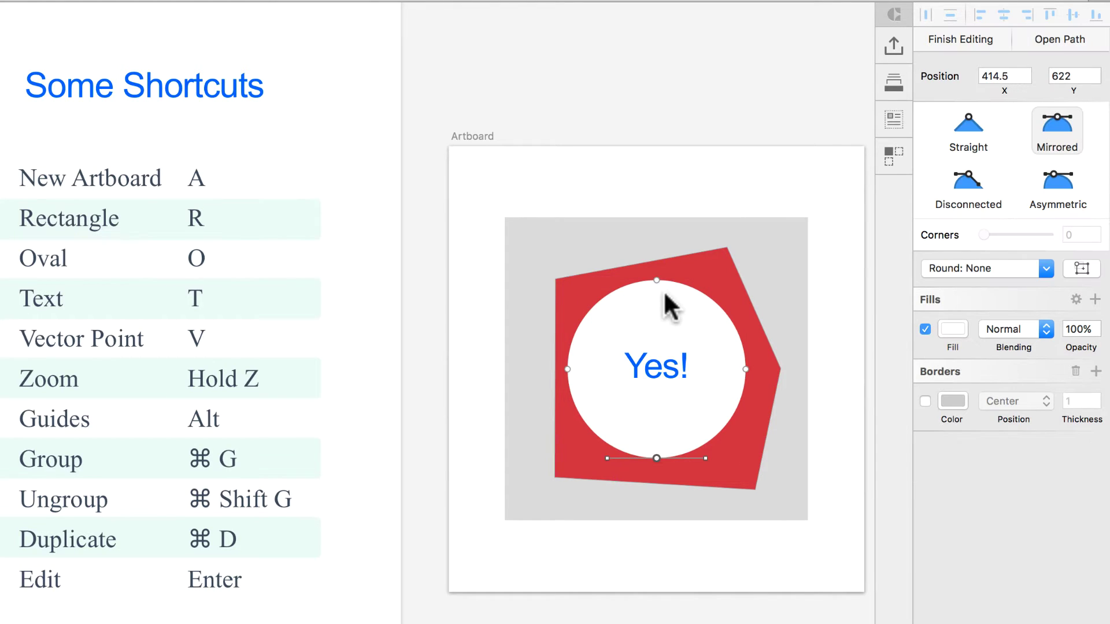
drag(655, 280, 657, 331)
key(super+z)
key(Escape)
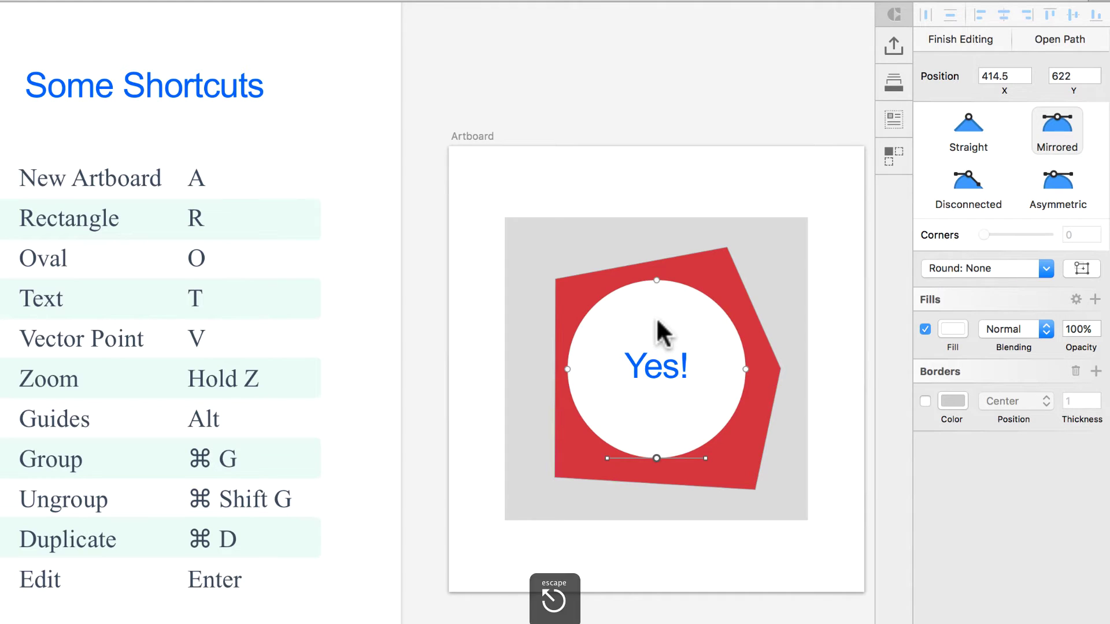
key(Escape)
key(Escape)
key(Escape)
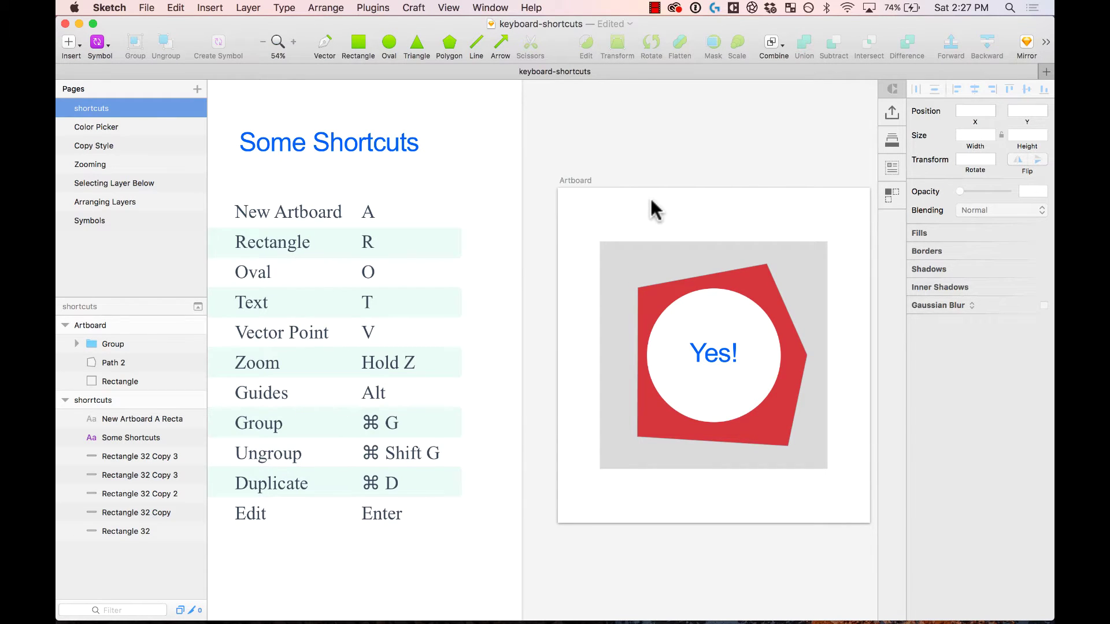
On the Color Picker page, fill the grey demo circle with the pink sampled from the neighbouring square
click(125, 123)
click(681, 366)
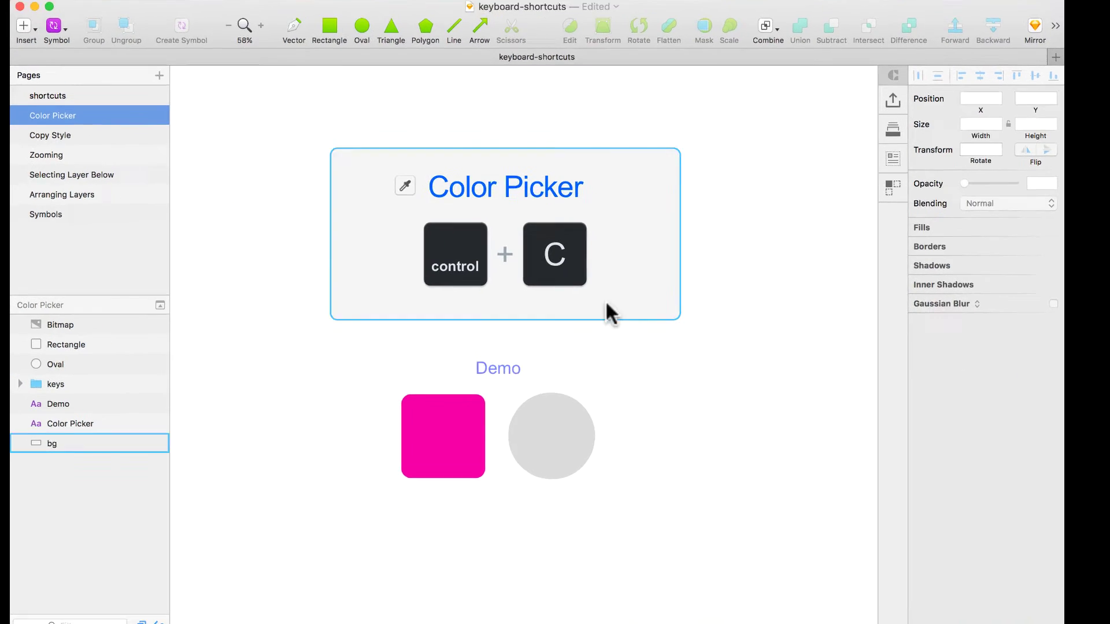
drag(327, 130, 750, 495)
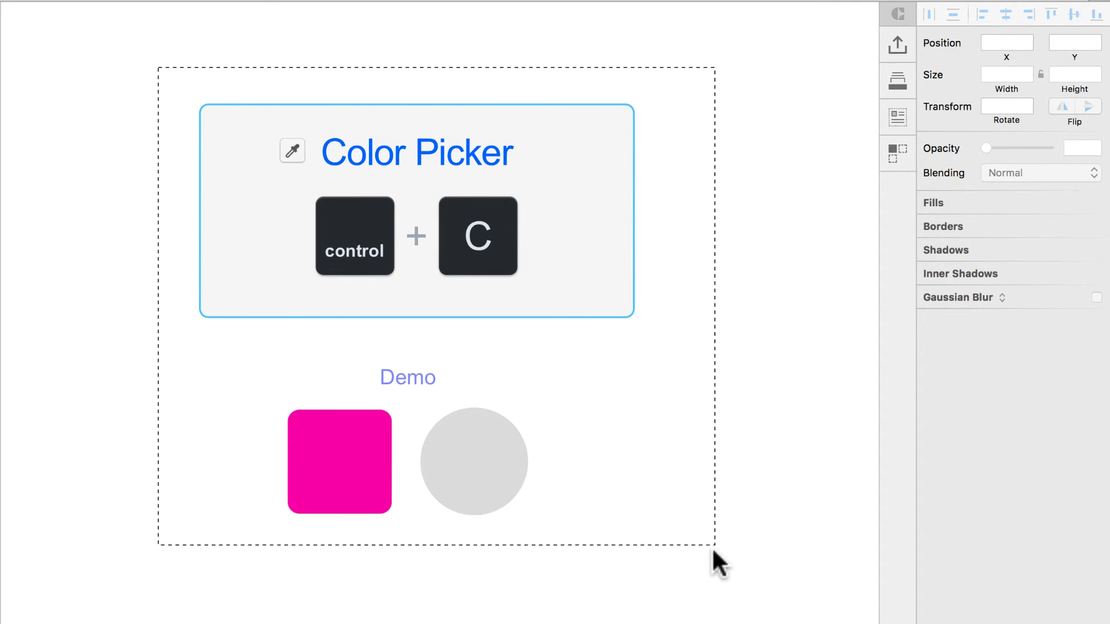
drag(712, 546, 714, 547)
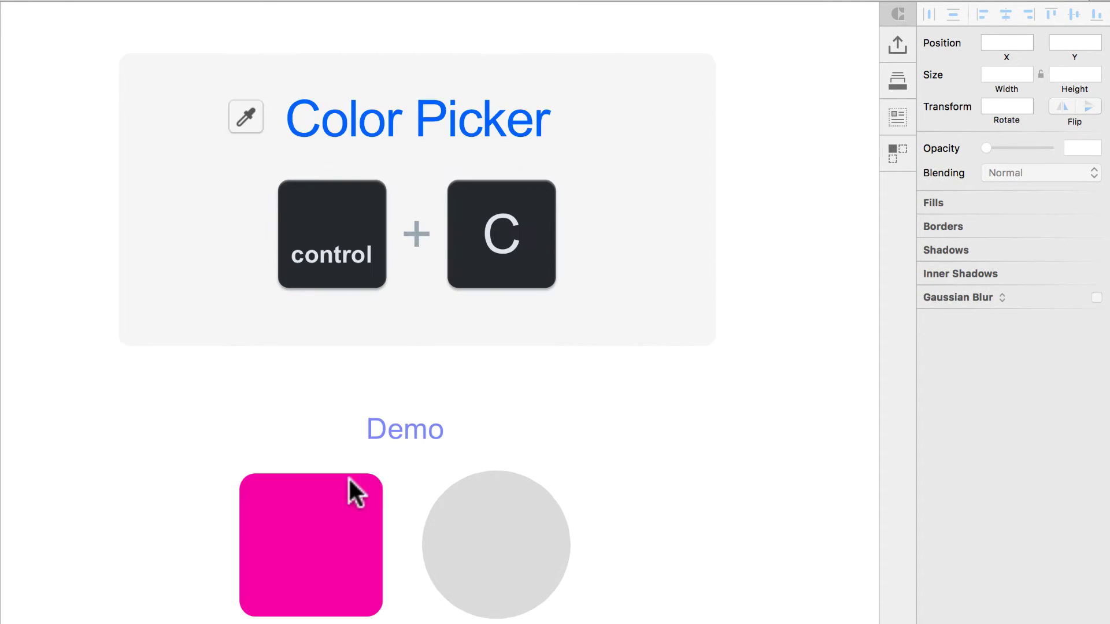
click(509, 523)
click(576, 410)
click(495, 554)
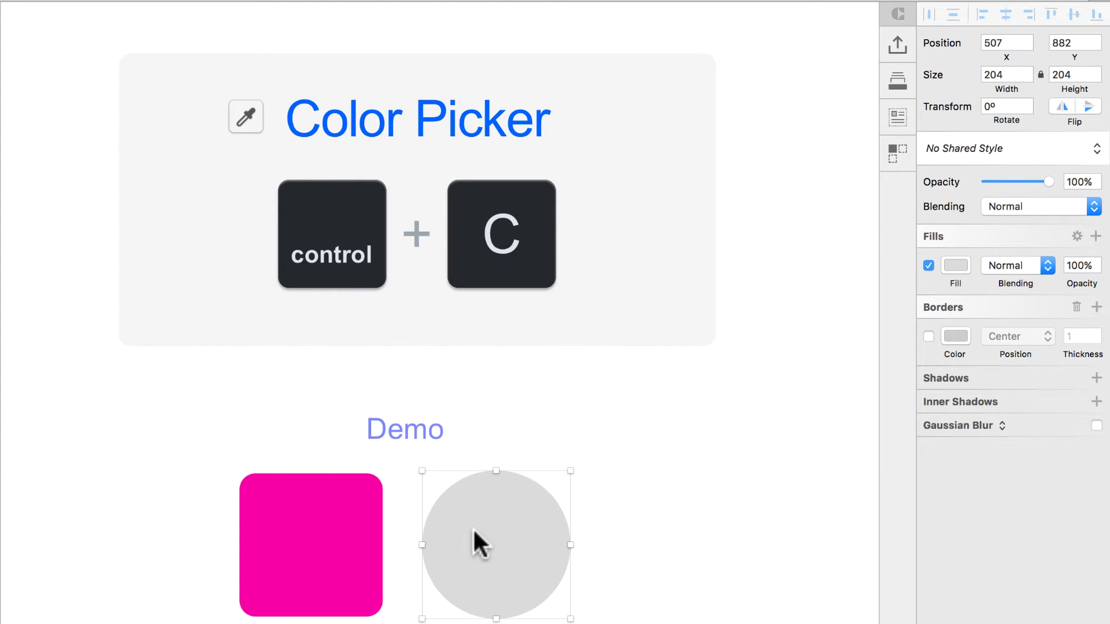
key(ctrl+c)
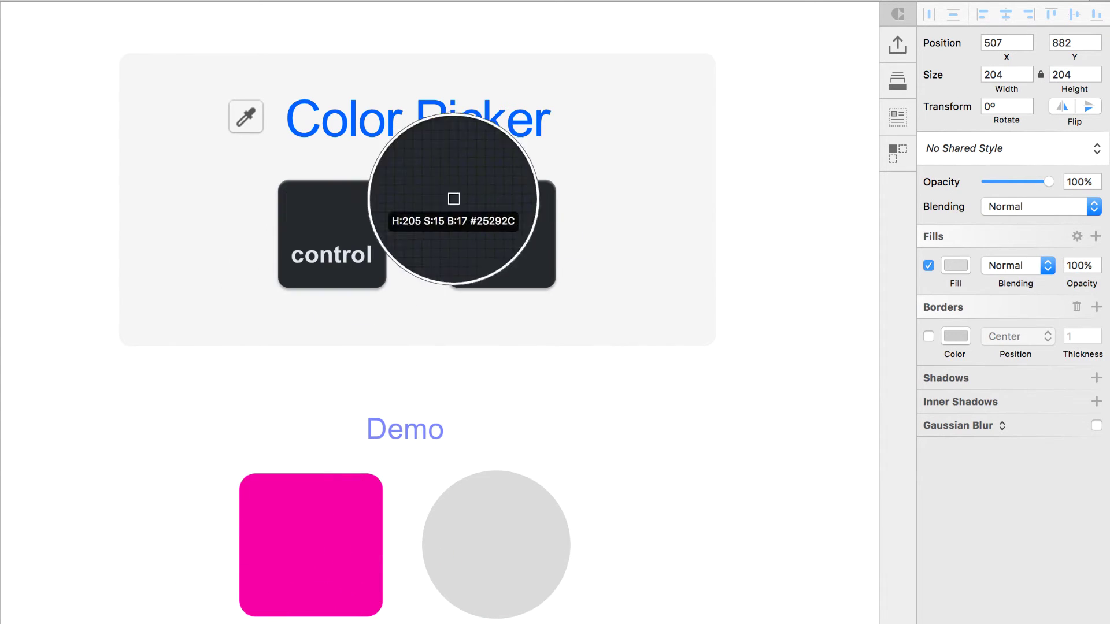
click(315, 543)
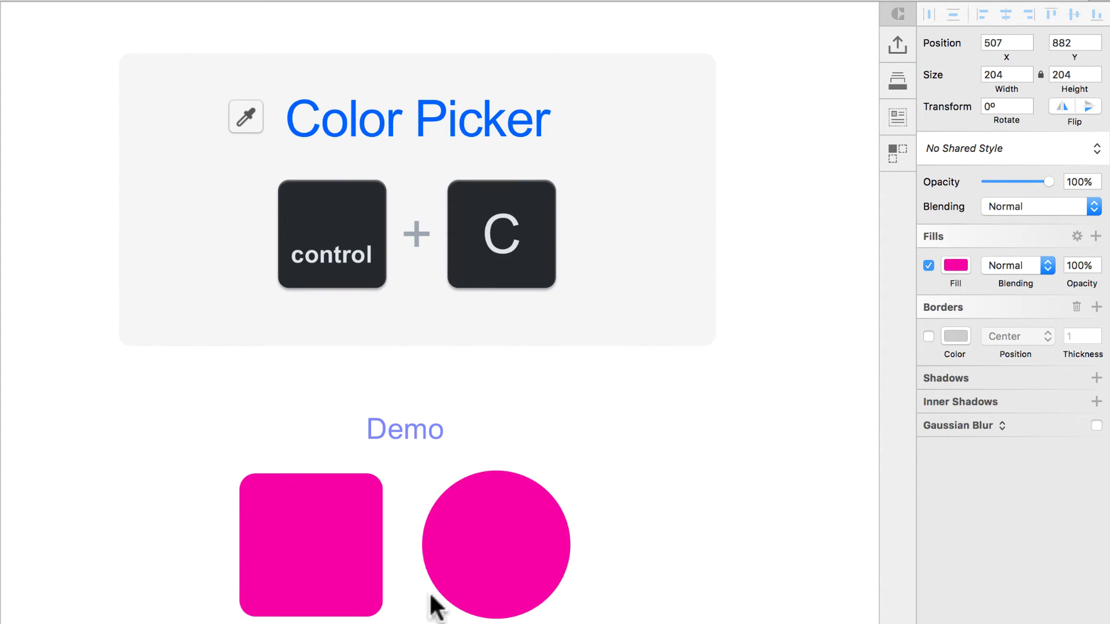
click(699, 455)
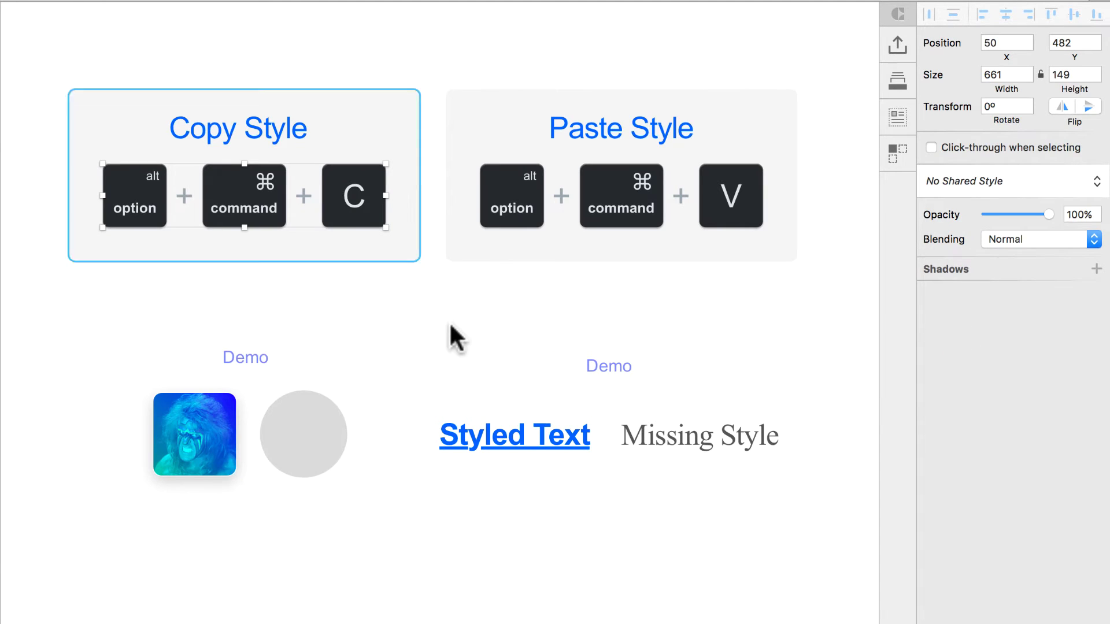
On the Copy Style page, examine the fill, border, shadow and shared style settings of the image-filled demo square
click(427, 345)
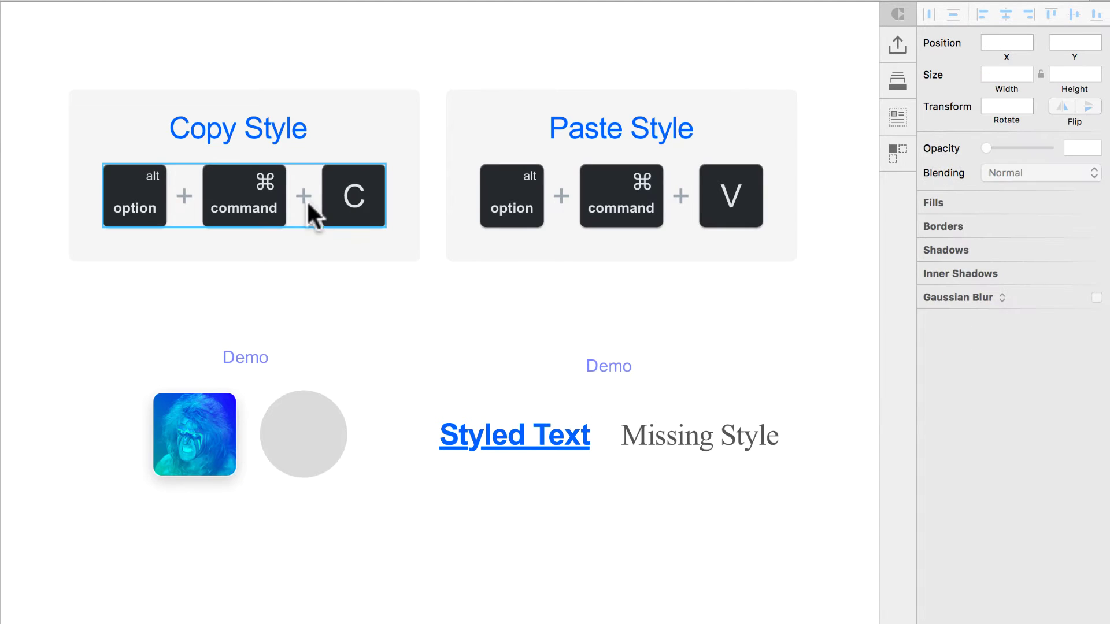
drag(43, 54, 804, 508)
scroll(519, 373, down, 1)
click(174, 528)
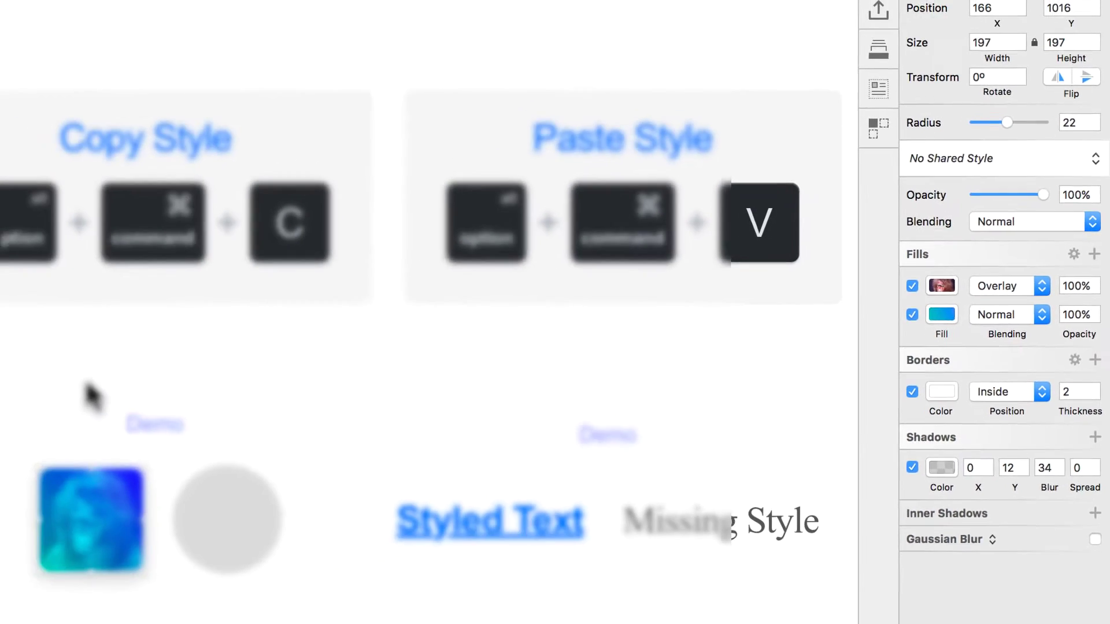
click(145, 386)
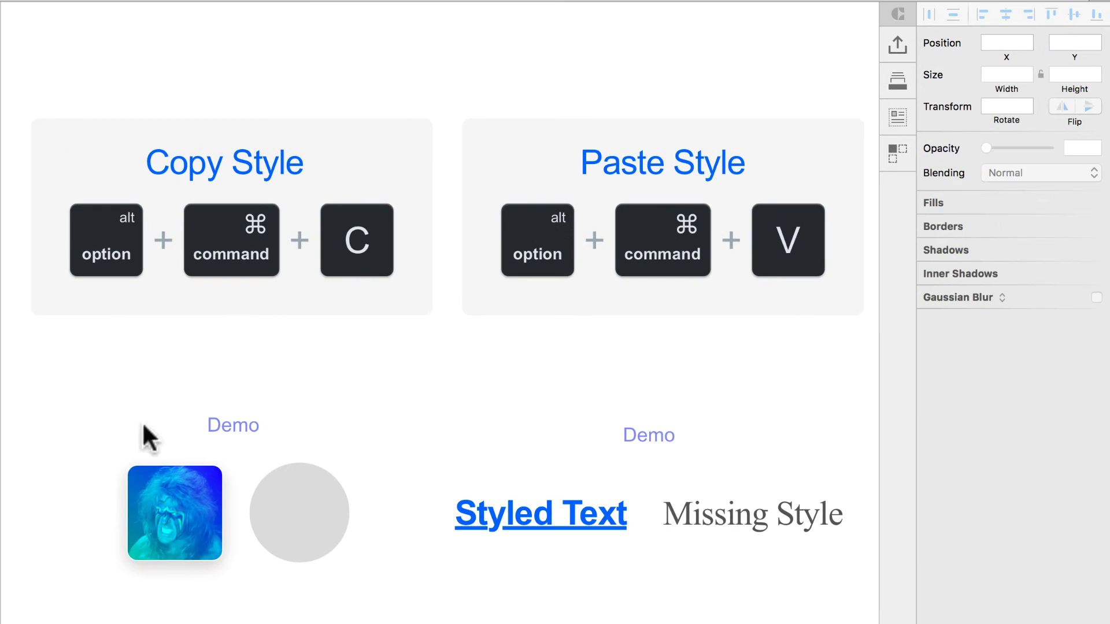
click(175, 512)
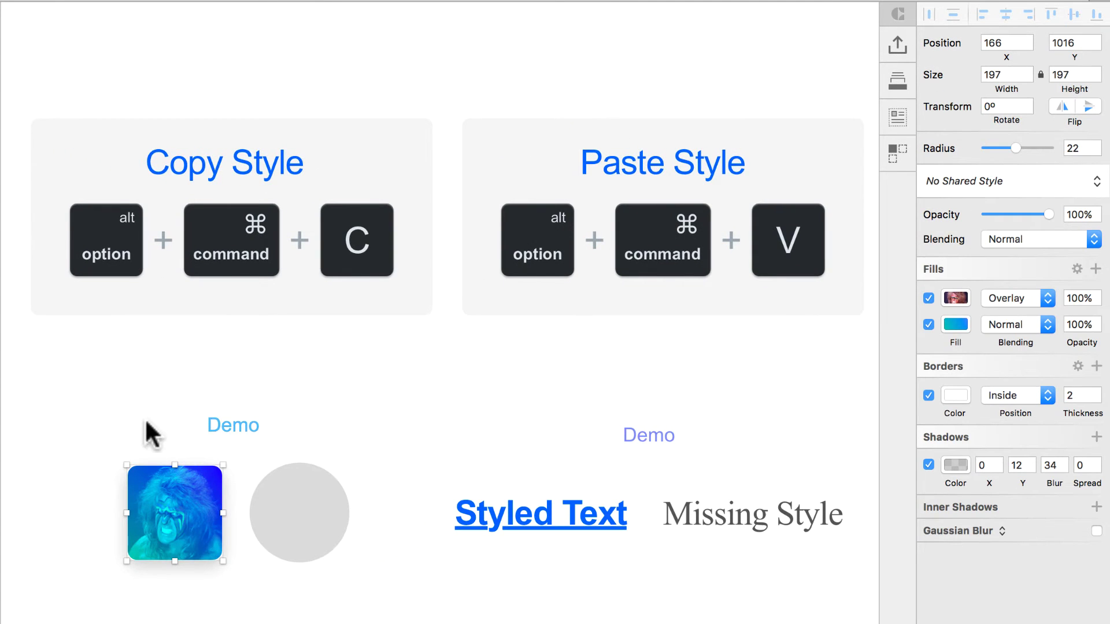
click(991, 180)
click(992, 181)
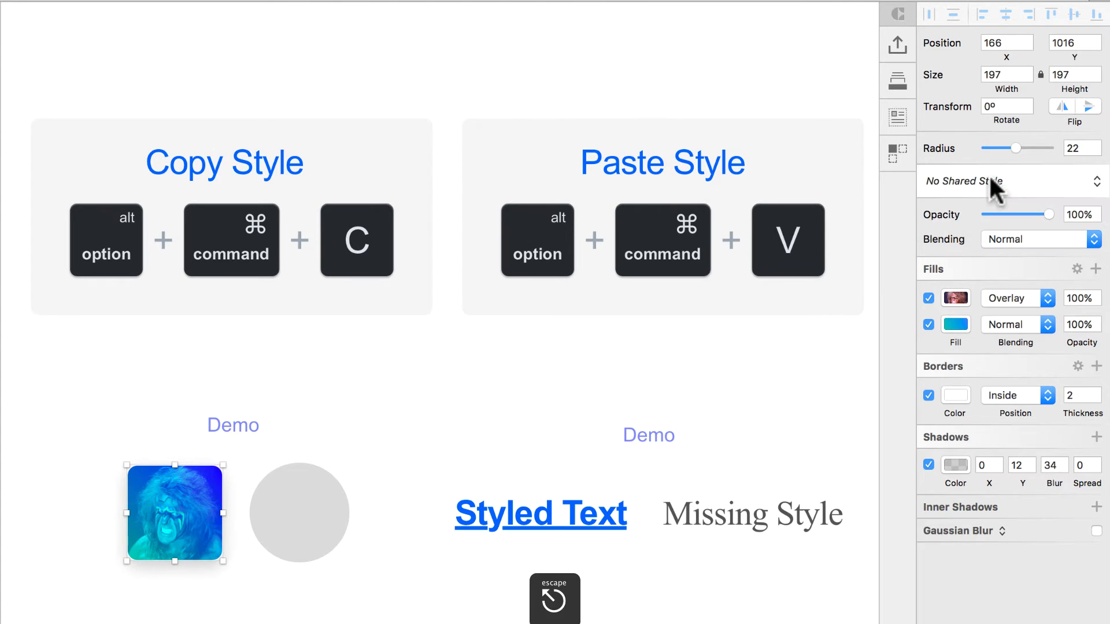
click(317, 377)
Copy the style of the image-filled square and paste it onto the grey demo circle
click(175, 501)
click(312, 511)
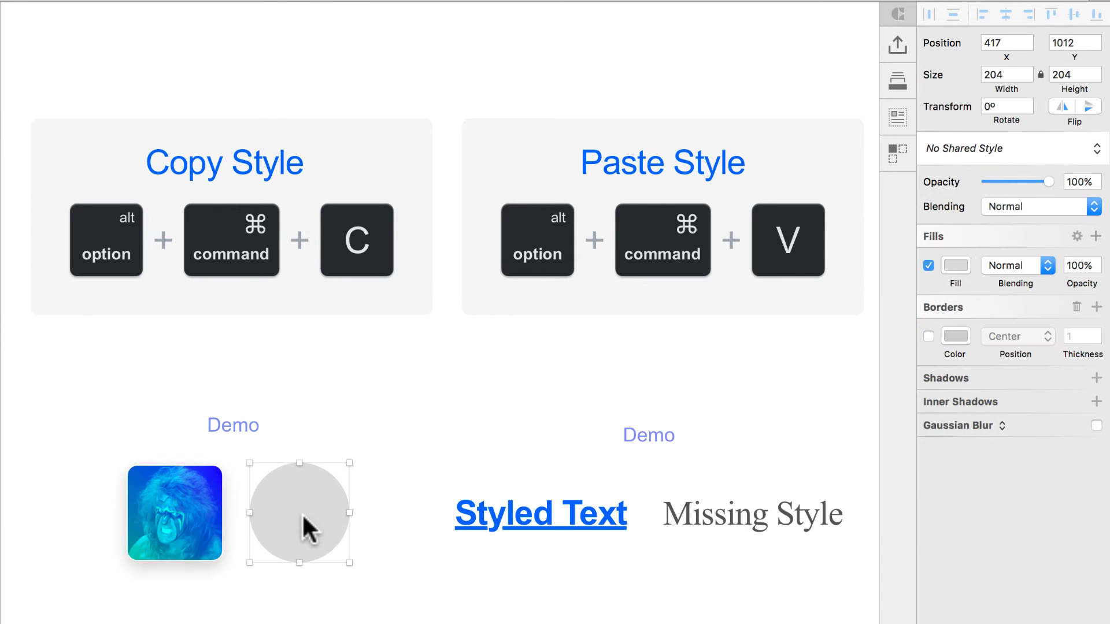
click(157, 516)
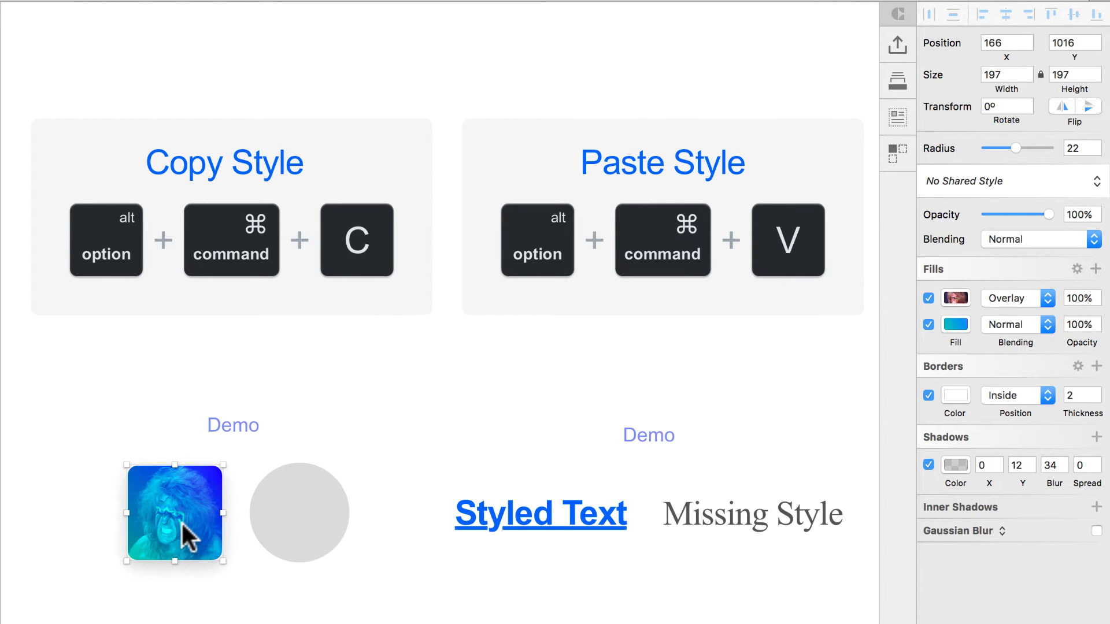
key(alt+super+c)
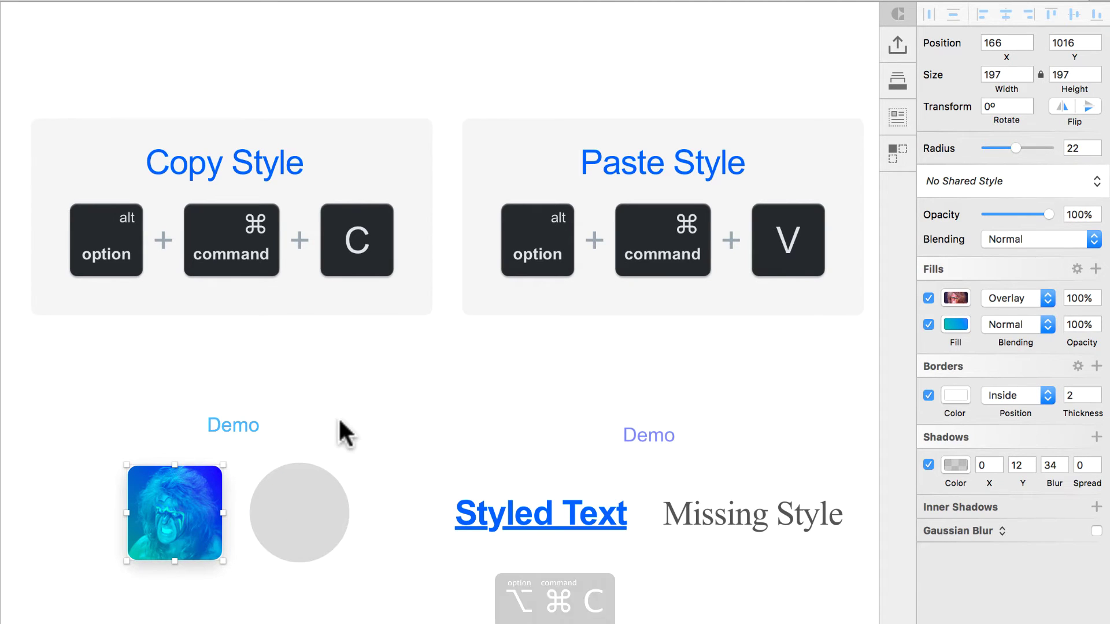
click(288, 522)
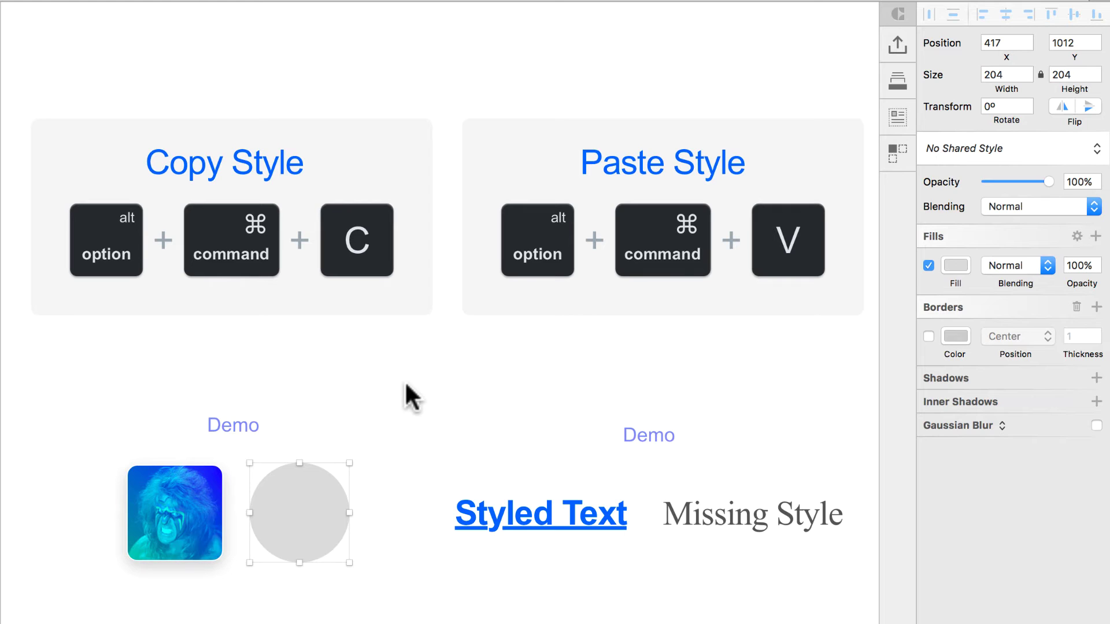
key(alt+super+v)
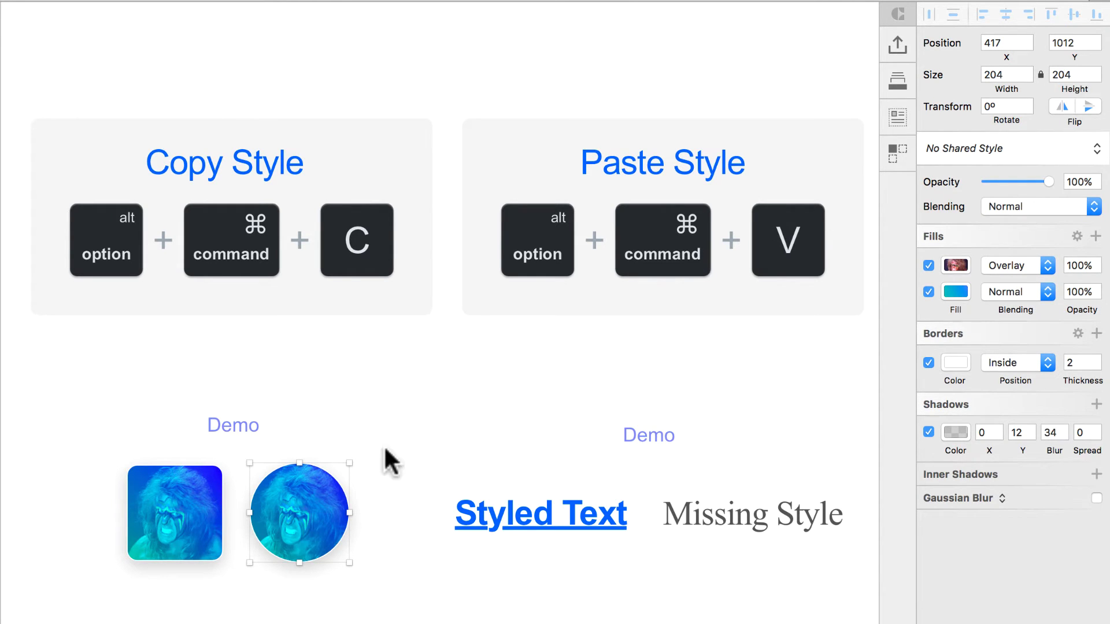
Examine the typeface, weight, decoration and colour settings of "Styled Text" and compare them with "Missing Style"
click(399, 425)
click(564, 435)
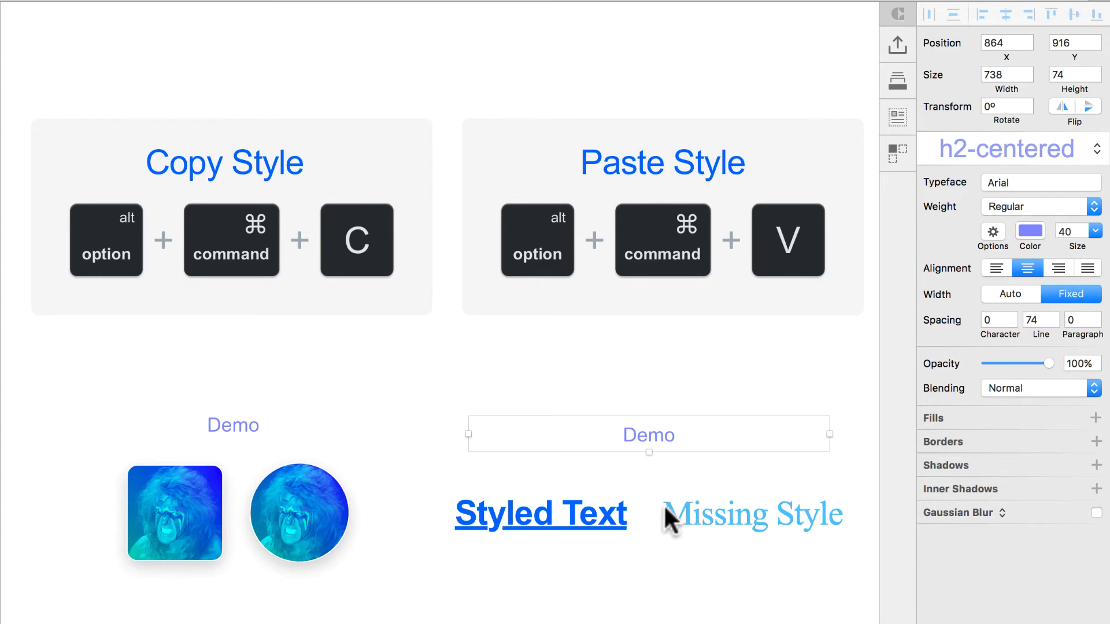
click(570, 518)
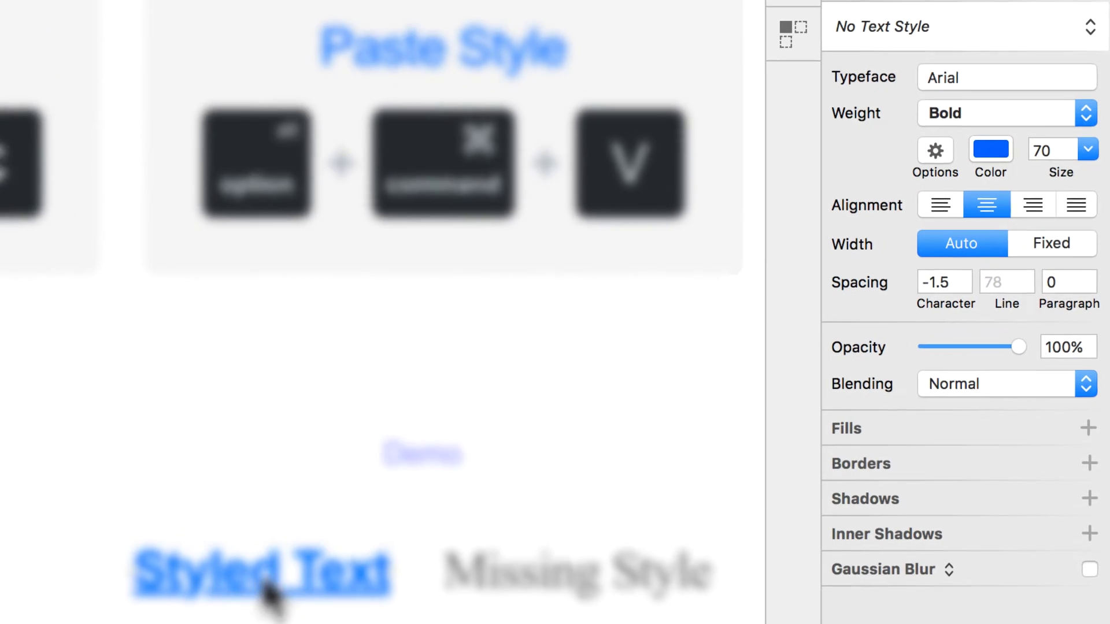
click(979, 219)
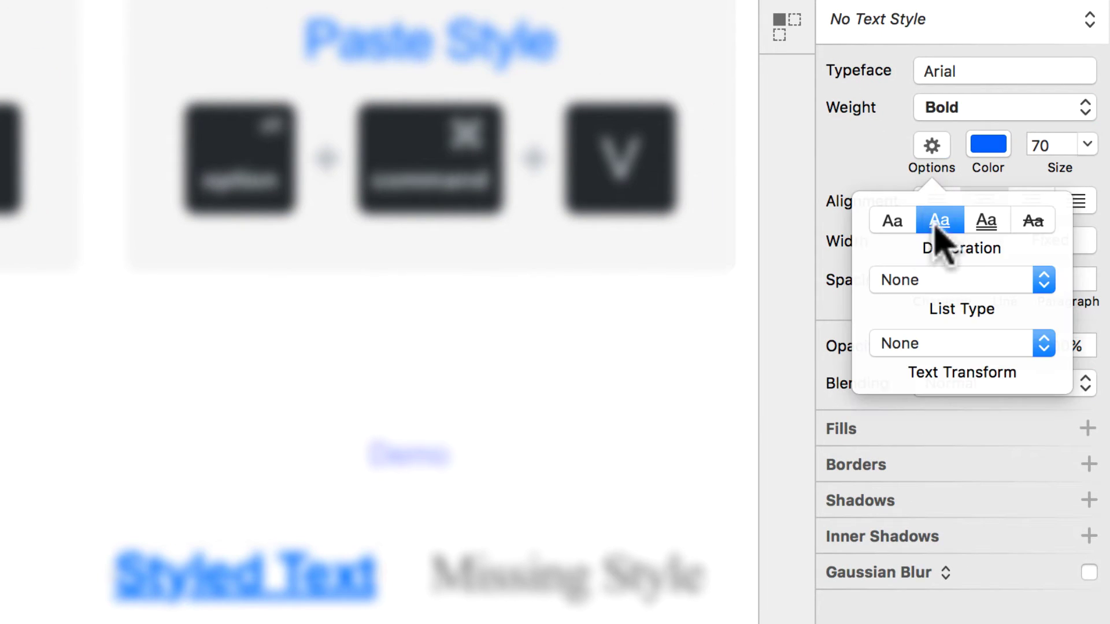
click(849, 126)
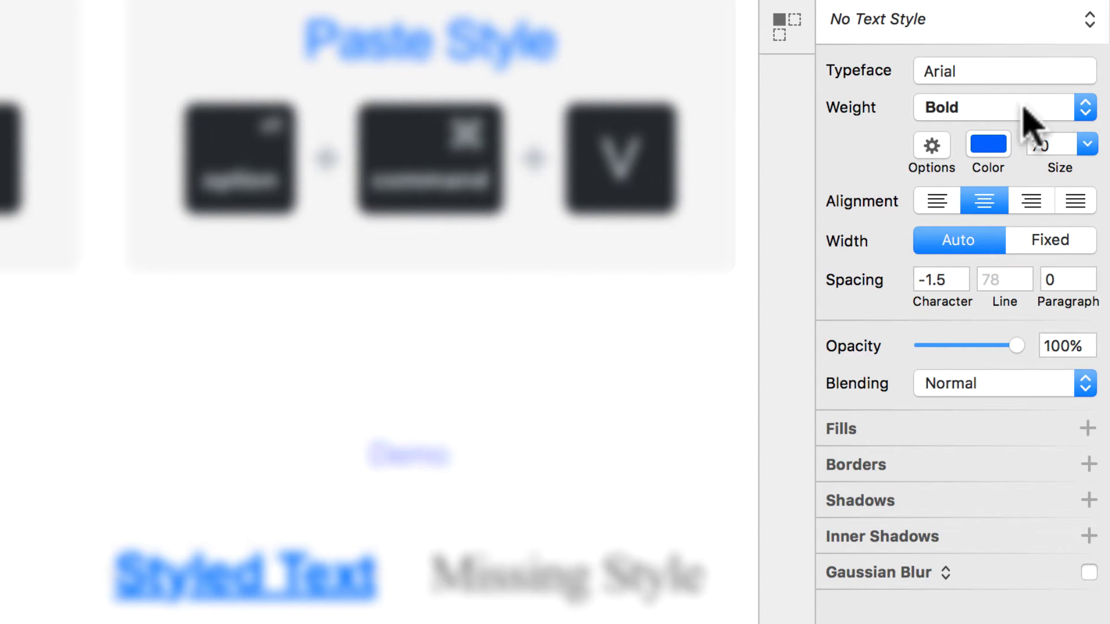
click(983, 68)
click(850, 181)
click(793, 401)
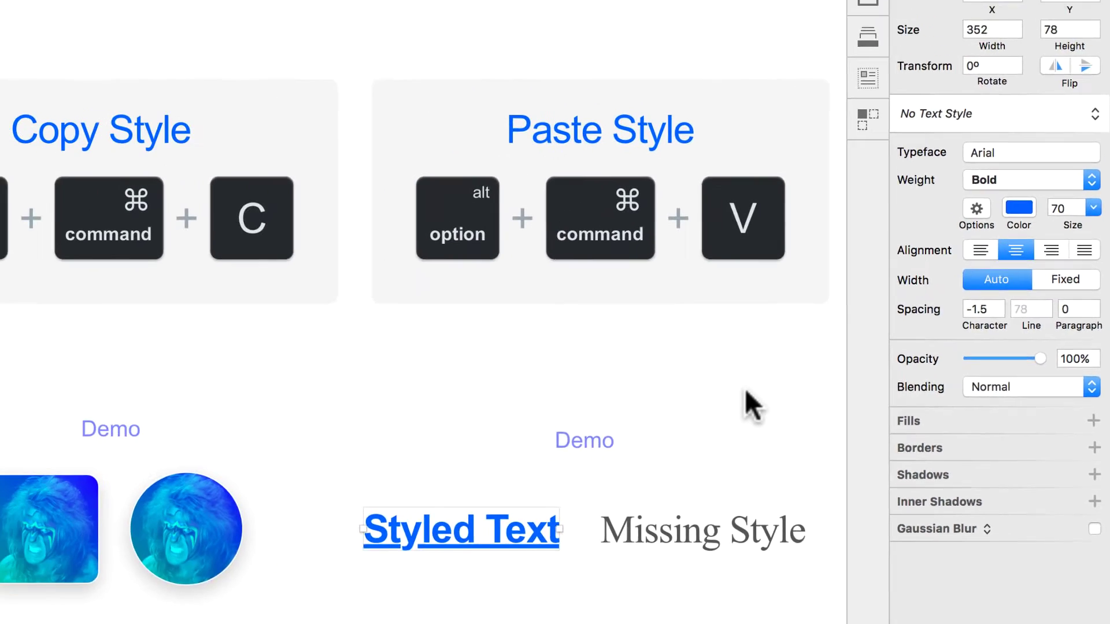
click(641, 512)
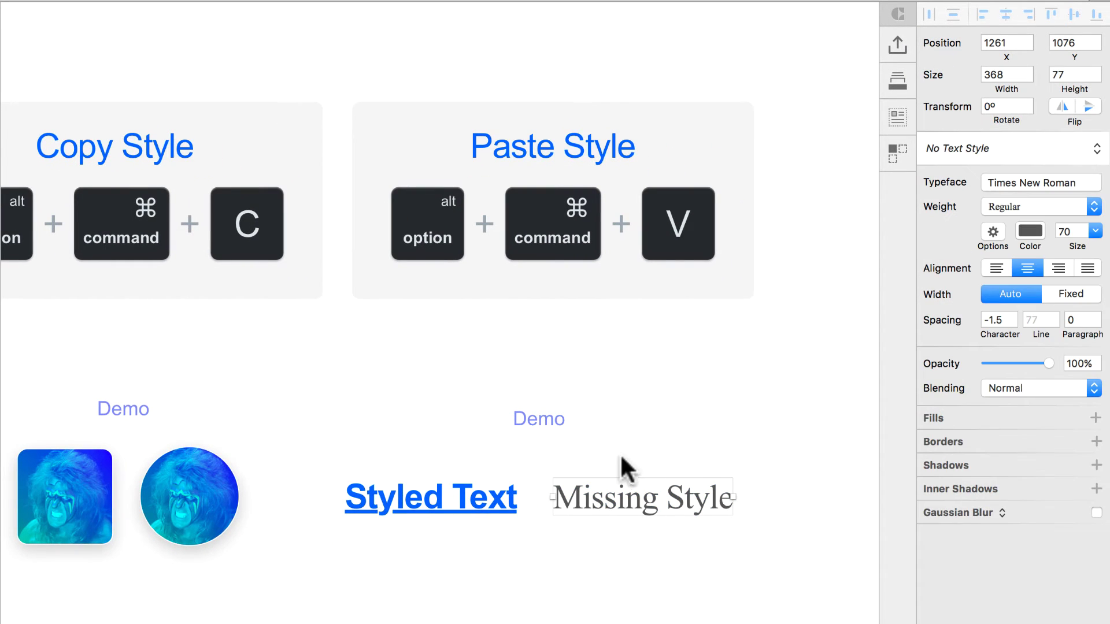
Copy the style of "Styled Text" and paste it onto the "Missing Style" text
click(470, 489)
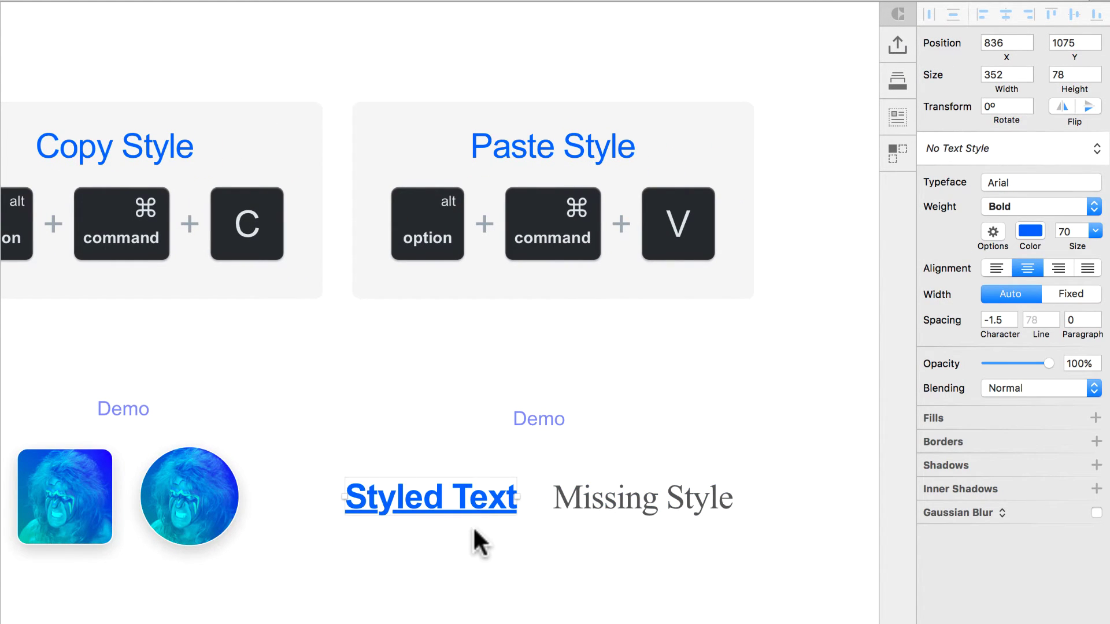
key(alt+super+c)
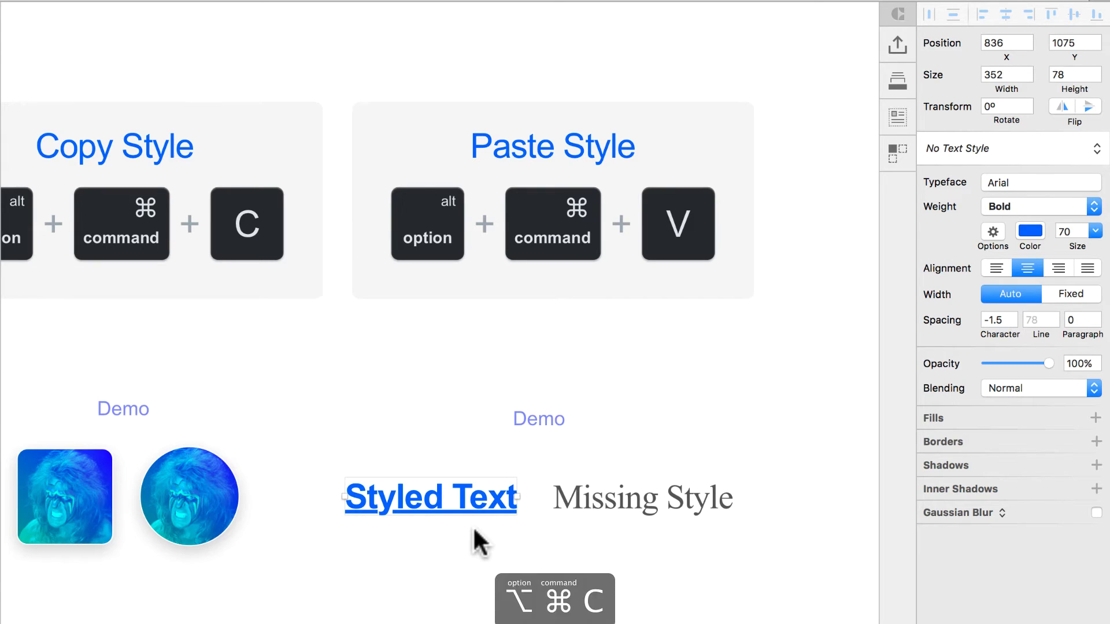
click(628, 496)
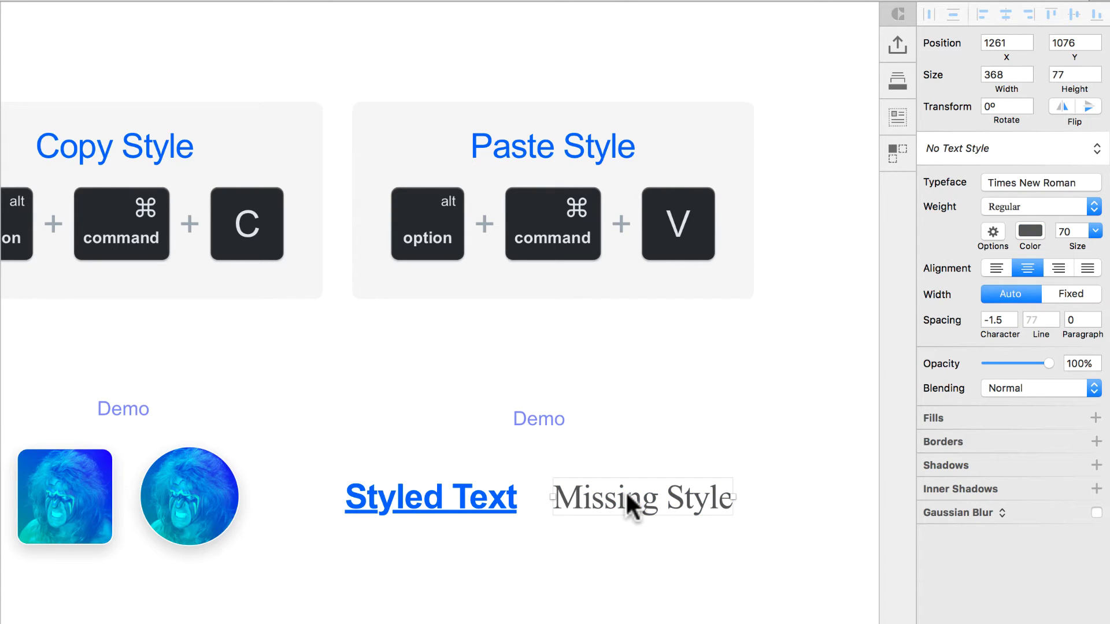
key(alt+super+v)
click(667, 394)
Open the Zooming page and zoom in on the presentation artboard
scroll(665, 387, left, 2)
scroll(665, 388, left, 2)
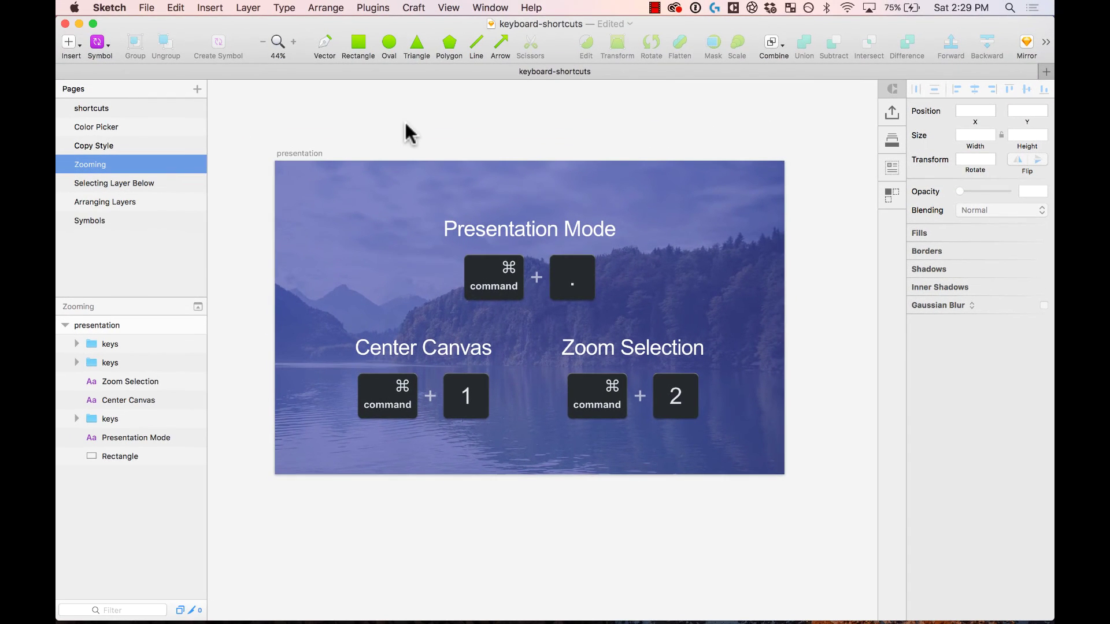
drag(241, 123, 827, 549)
key(cmd+2)
key(Escape)
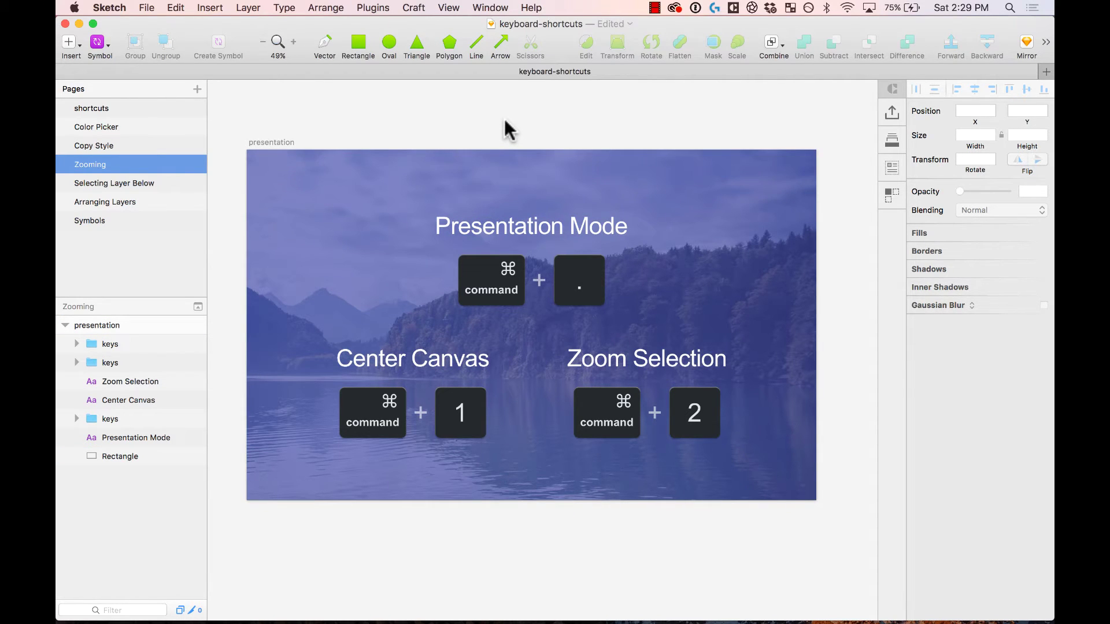
Enter Presentation Mode so that the presentation artboard is shown without the surrounding interface
key(super+period)
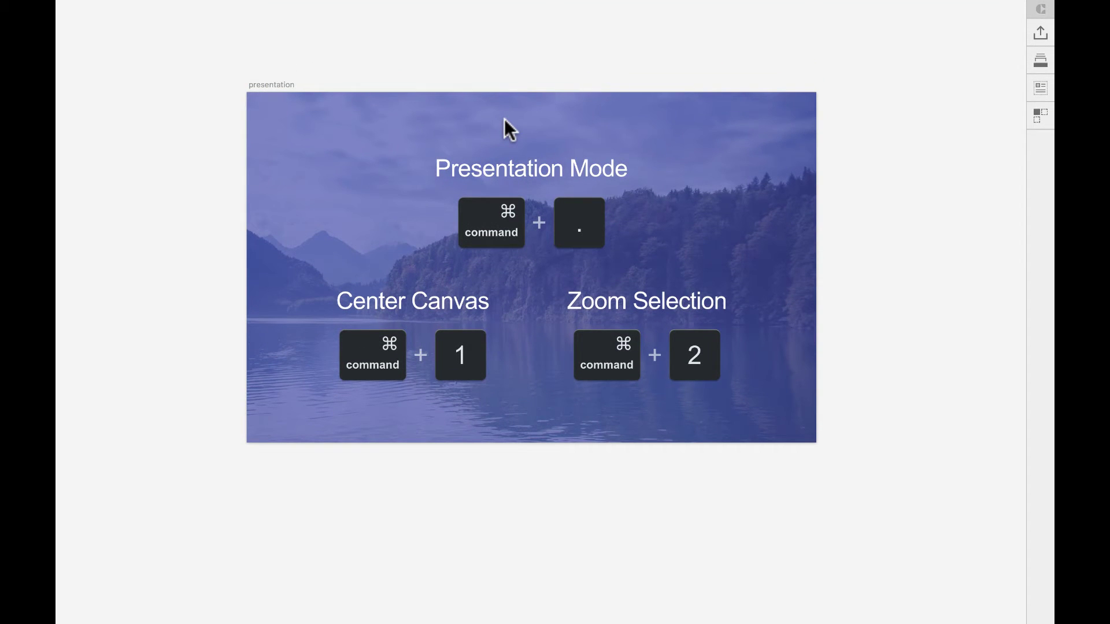
click(547, 220)
click(182, 105)
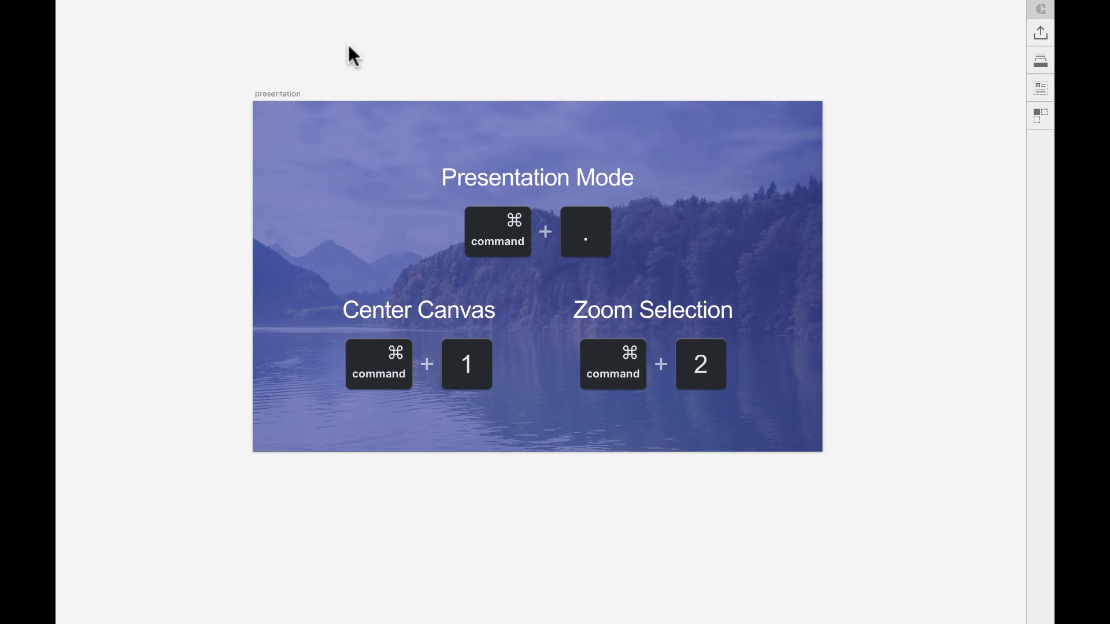
Center the canvas on the presentation artboard and zoom back out, repeating this once
key(super+1)
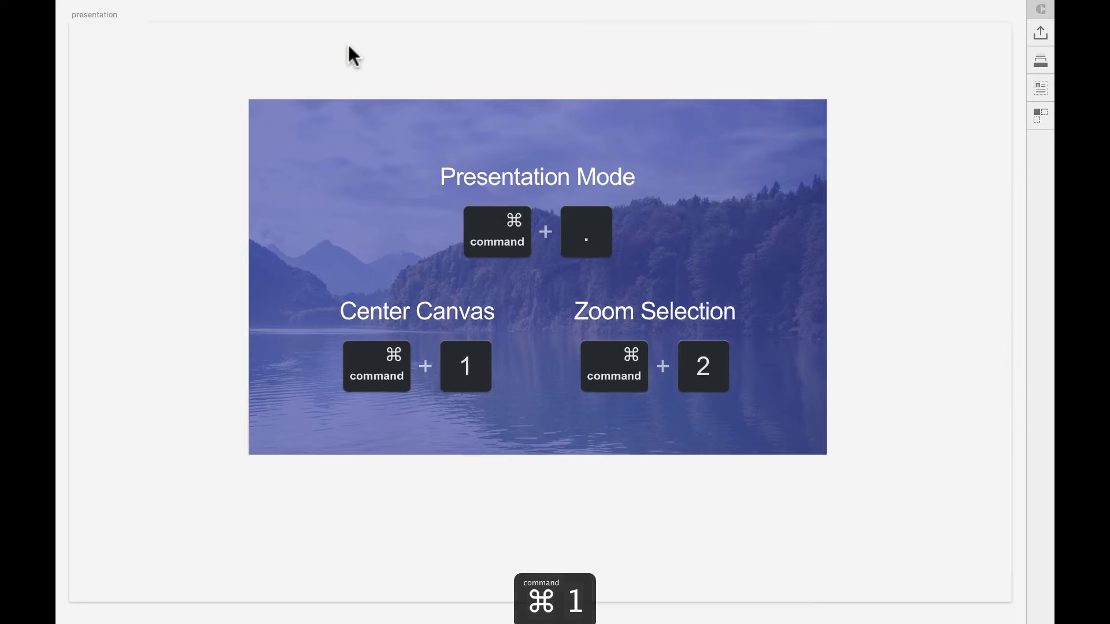
key(super+minus)
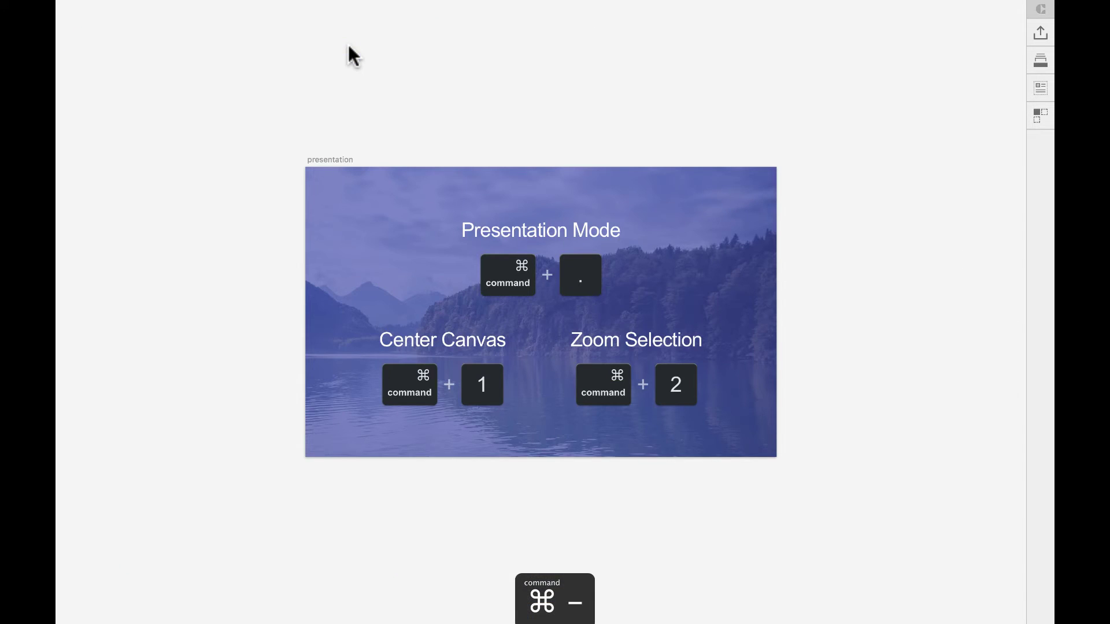
key(super+1)
key(super+minus)
Center the canvas on the presentation artboard together with a temporary shape drawn beside it, and delete that shape
key(a)
mouse_move(77, 229)
mouse_down()
mouse_move(173, 285)
mouse_move(183, 313)
mouse_up()
key(super+1)
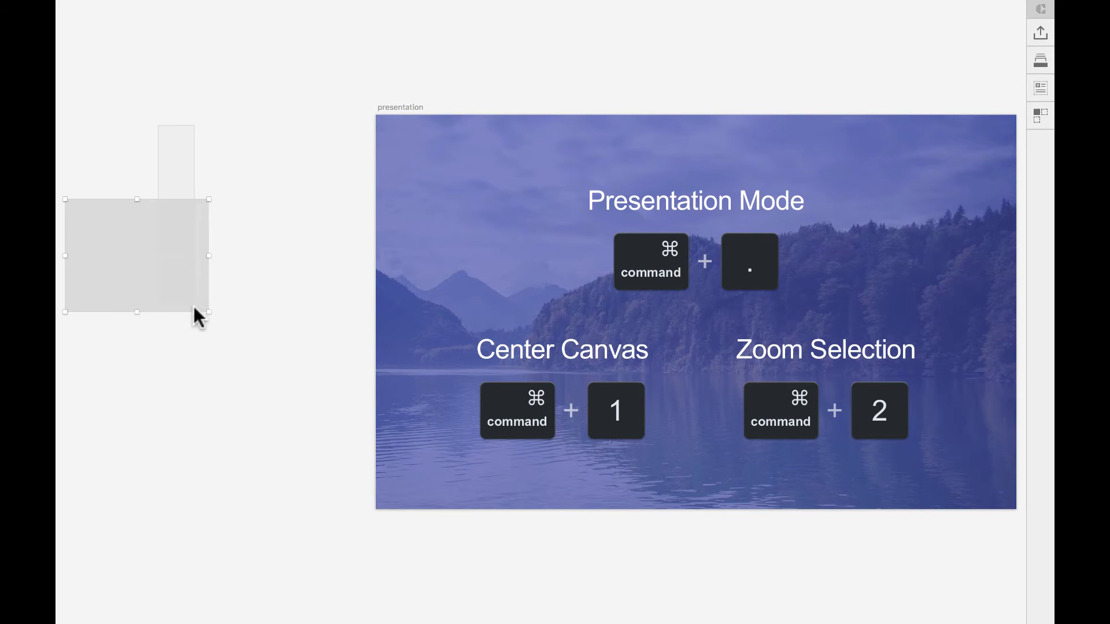
key(Delete)
scroll(195, 304, right, 2)
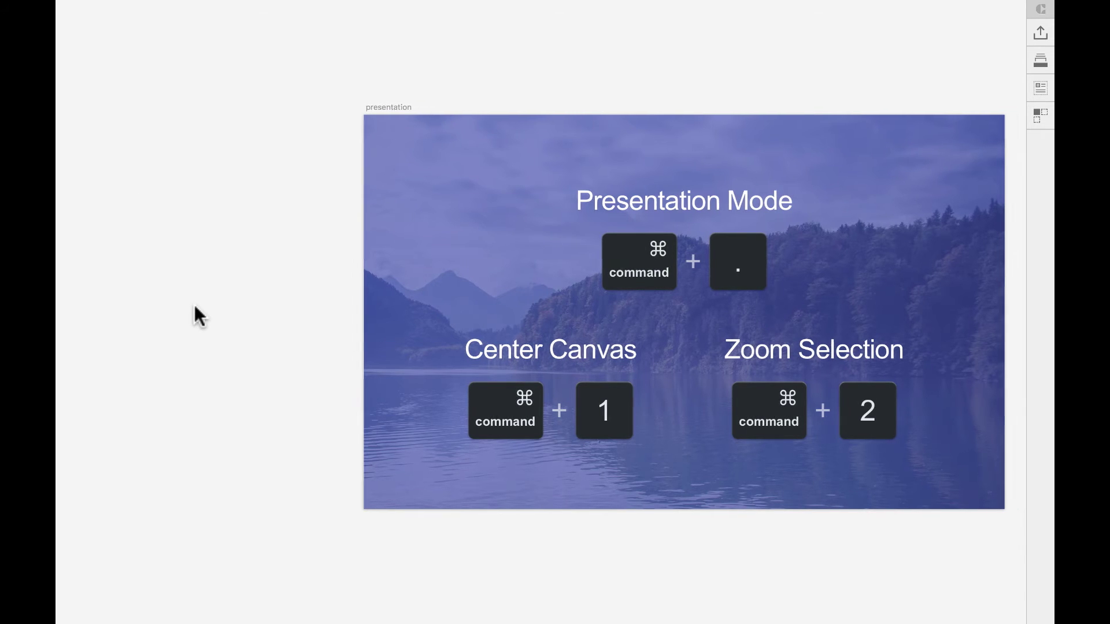
Zoom to the selected "Zoom Selection" text and its key group, zoom back out, and clear the selection
click(793, 401)
shift+click(746, 351)
key(super+2)
key(super+minus)
scroll(376, 122, left, 2)
click(158, 56)
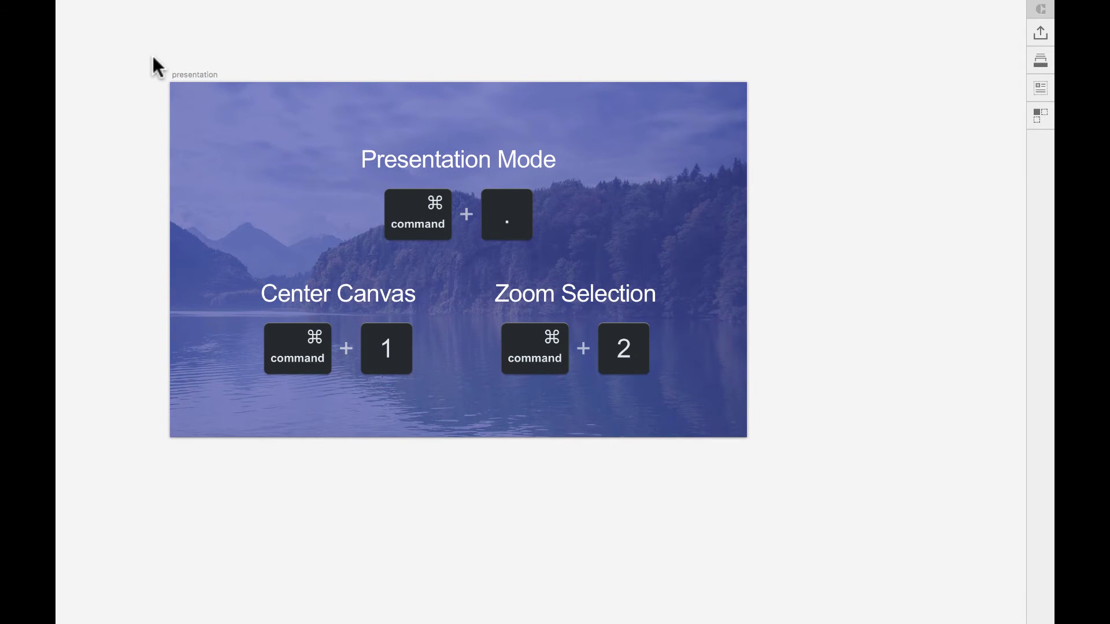
Leave Presentation Mode and open the Selecting Layer Below page with nothing selected
key(super+period)
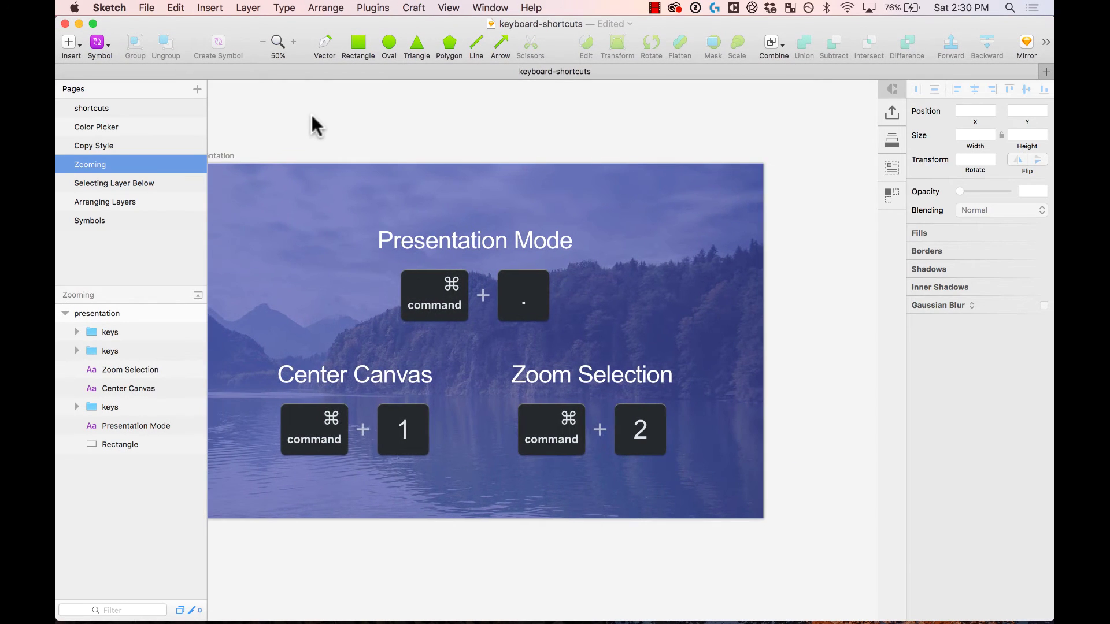
click(159, 182)
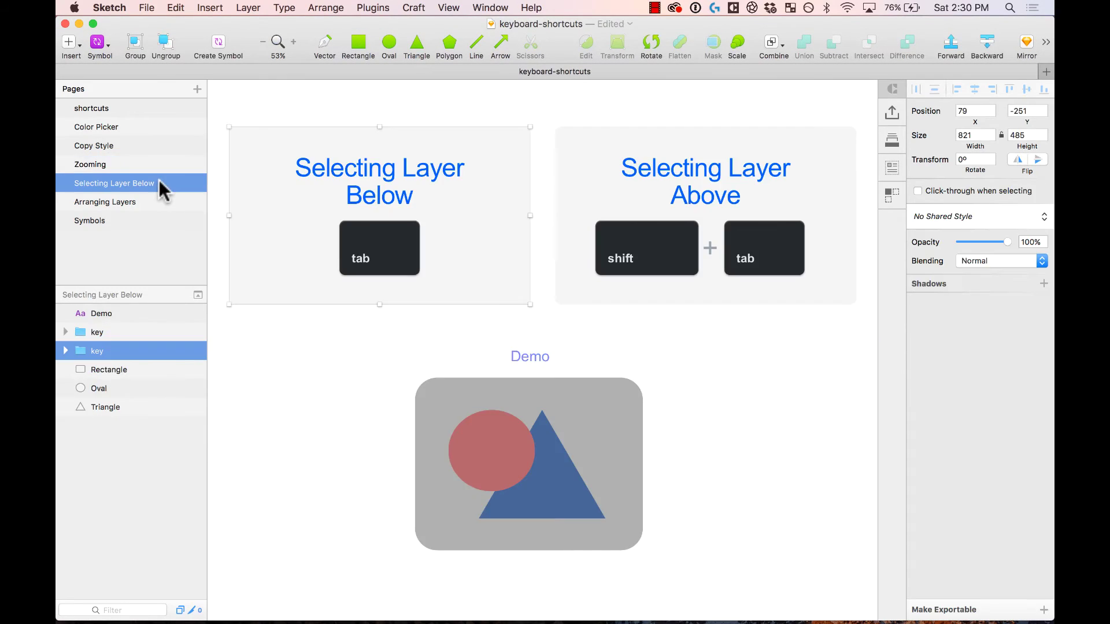
click(358, 333)
Try to select the oval and triangle directly on the canvas beneath the semi-transparent grey rectangle
click(518, 384)
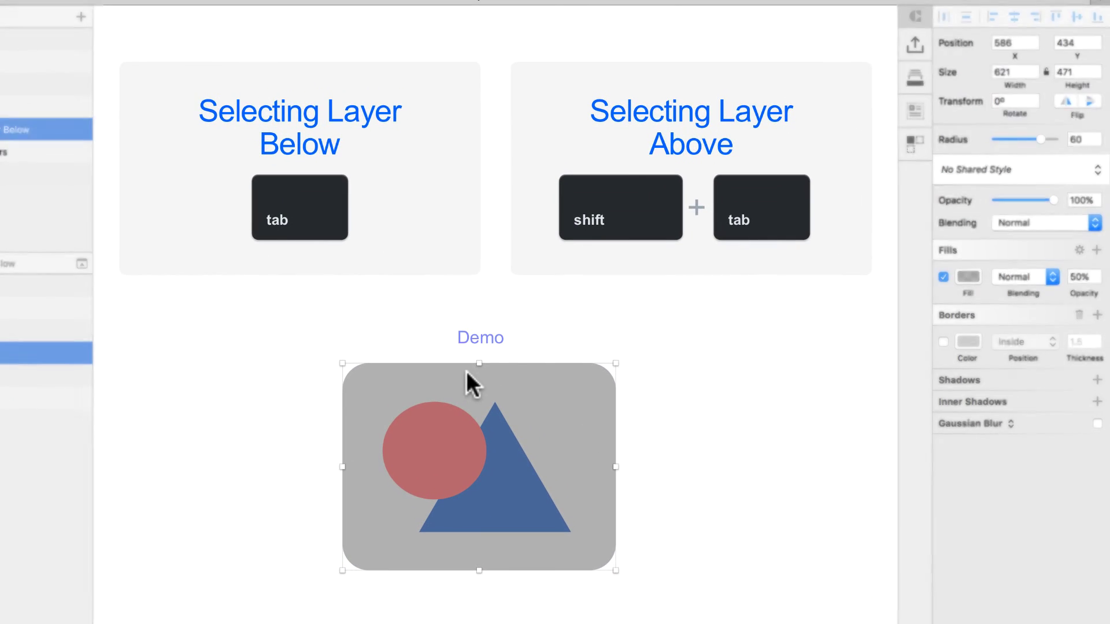
click(280, 191)
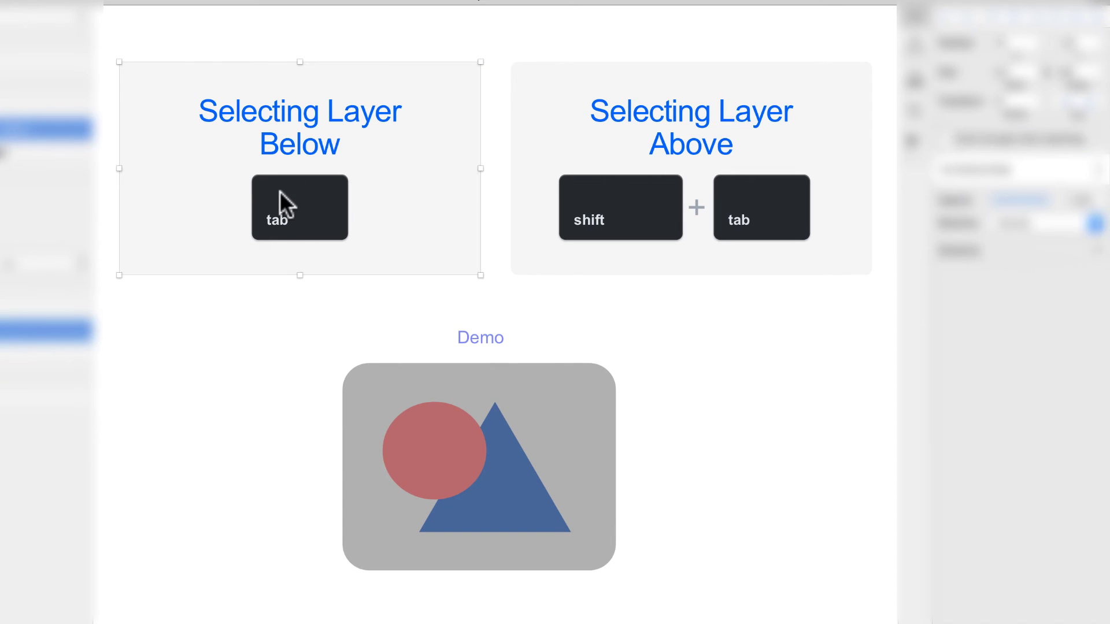
click(382, 401)
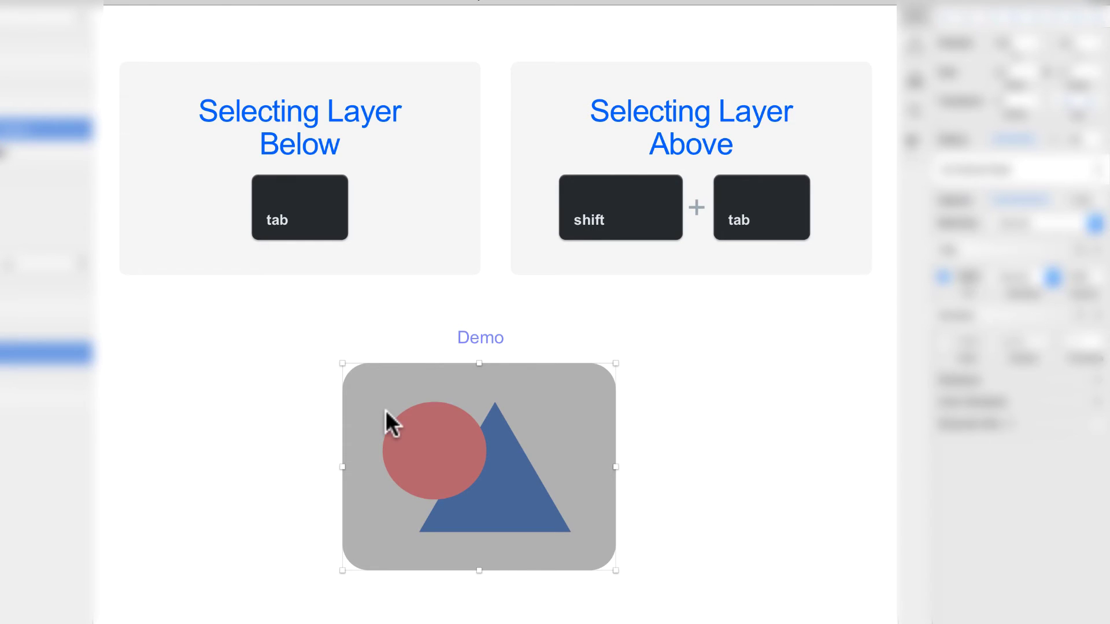
click(301, 495)
click(457, 444)
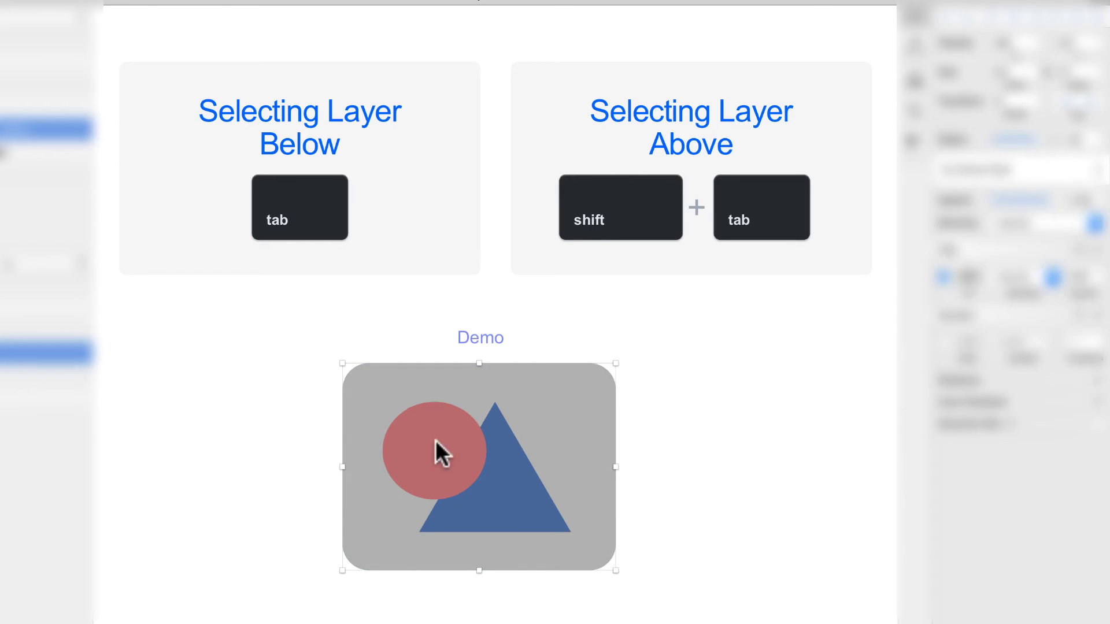
click(249, 443)
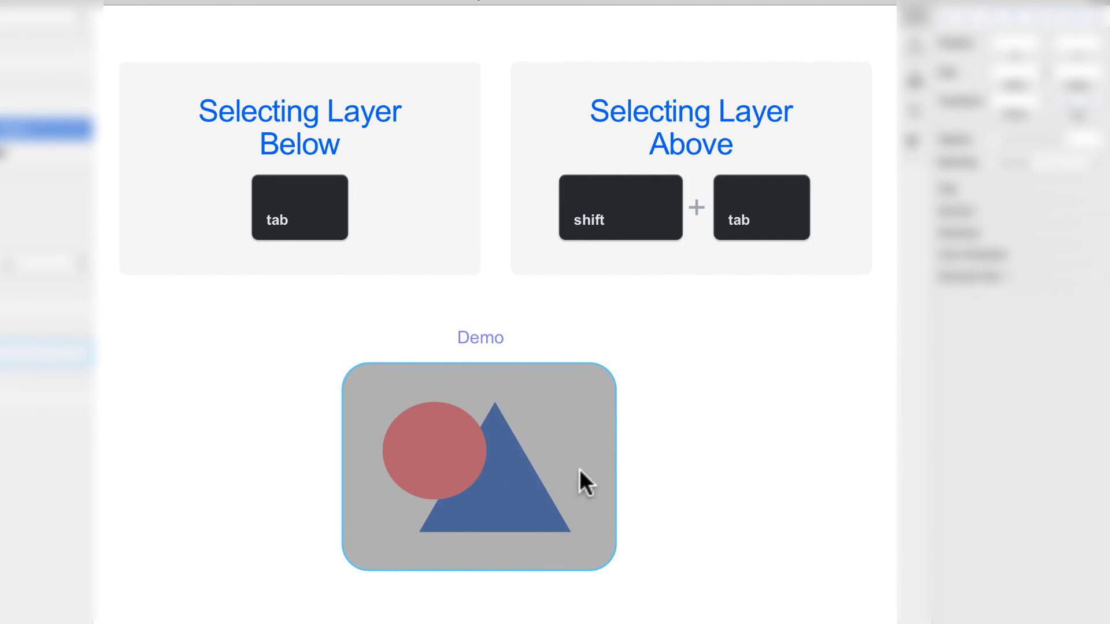
click(513, 455)
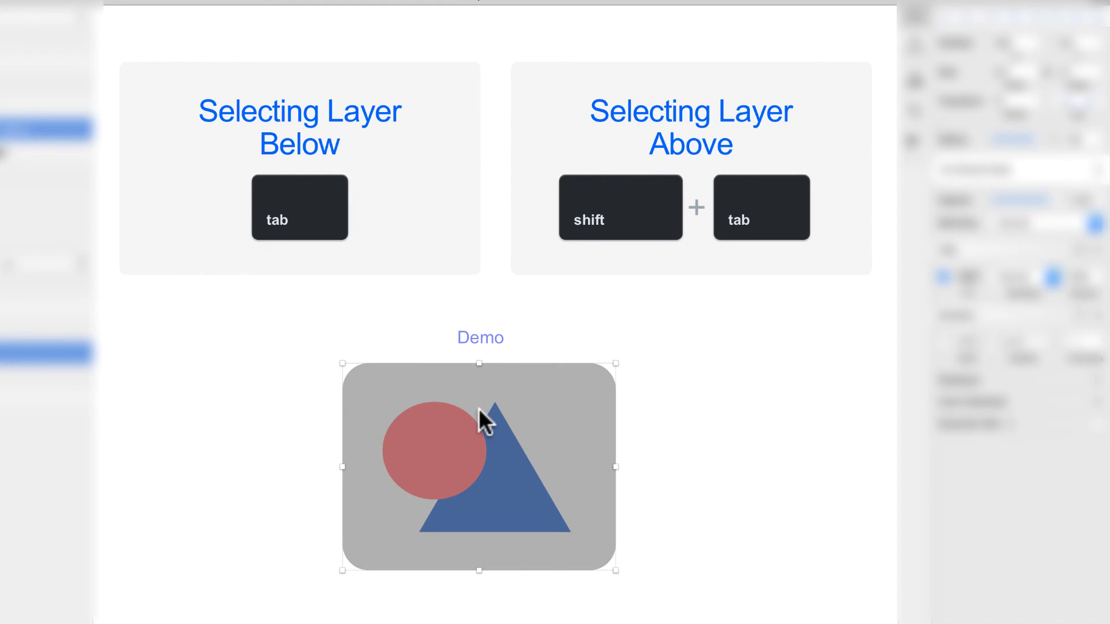
Try to grab the shapes beneath the grey rectangle on the canvas, undo the rectangle's move, and clear the selection
drag(701, 384, 529, 528)
key(Tab)
key(ctrl+z)
click(734, 449)
click(580, 391)
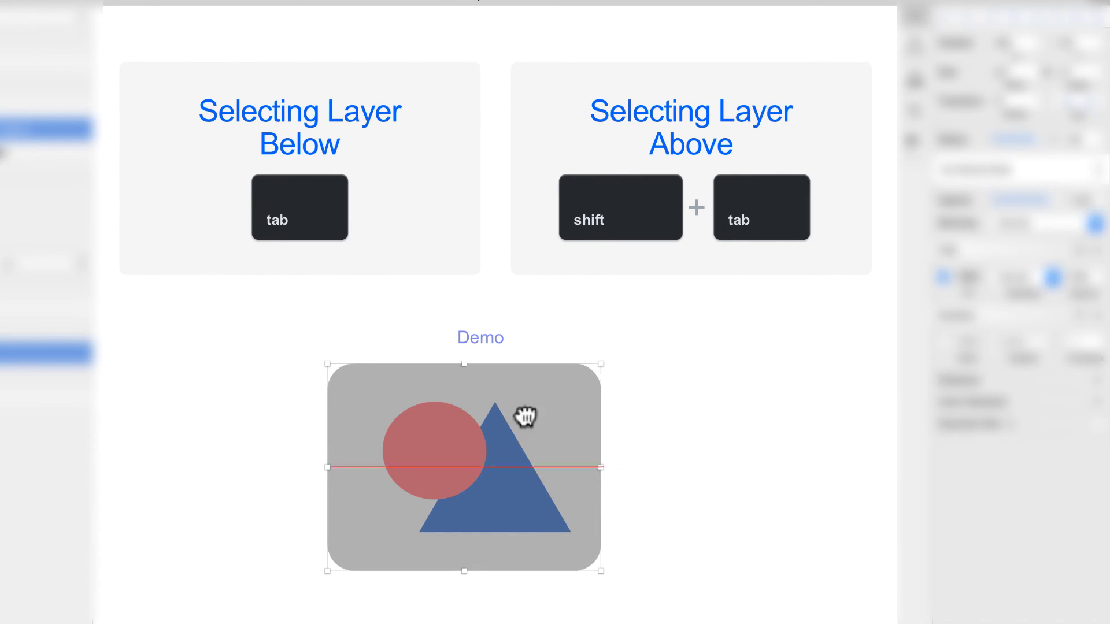
key(super+z)
click(717, 440)
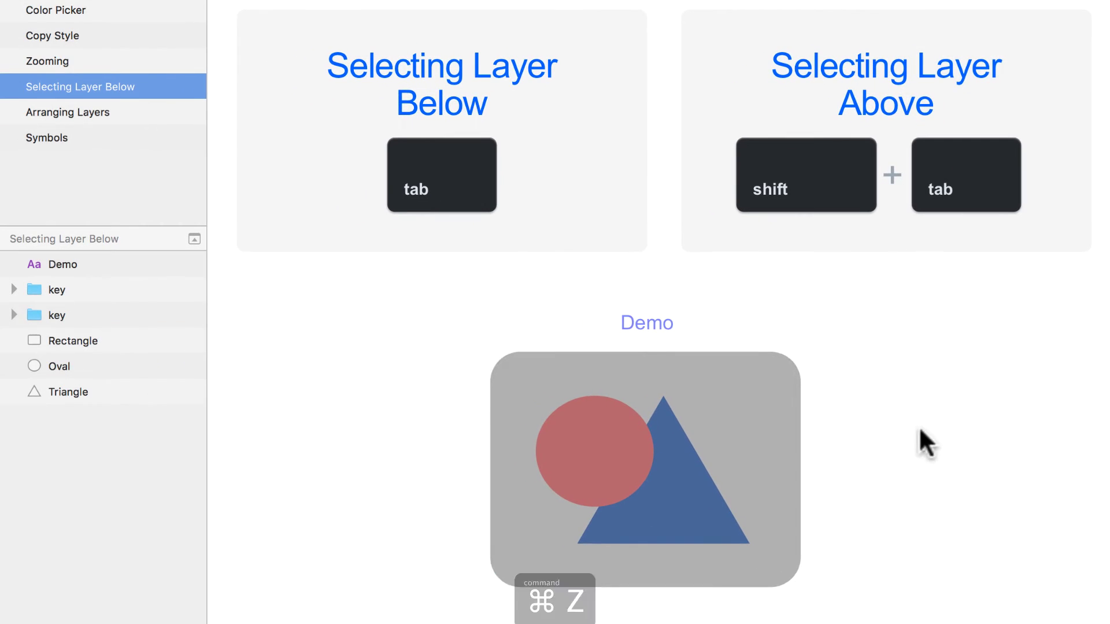
Select the Oval and Triangle layers alternately by their layer names, and clear the selection
click(123, 303)
click(103, 364)
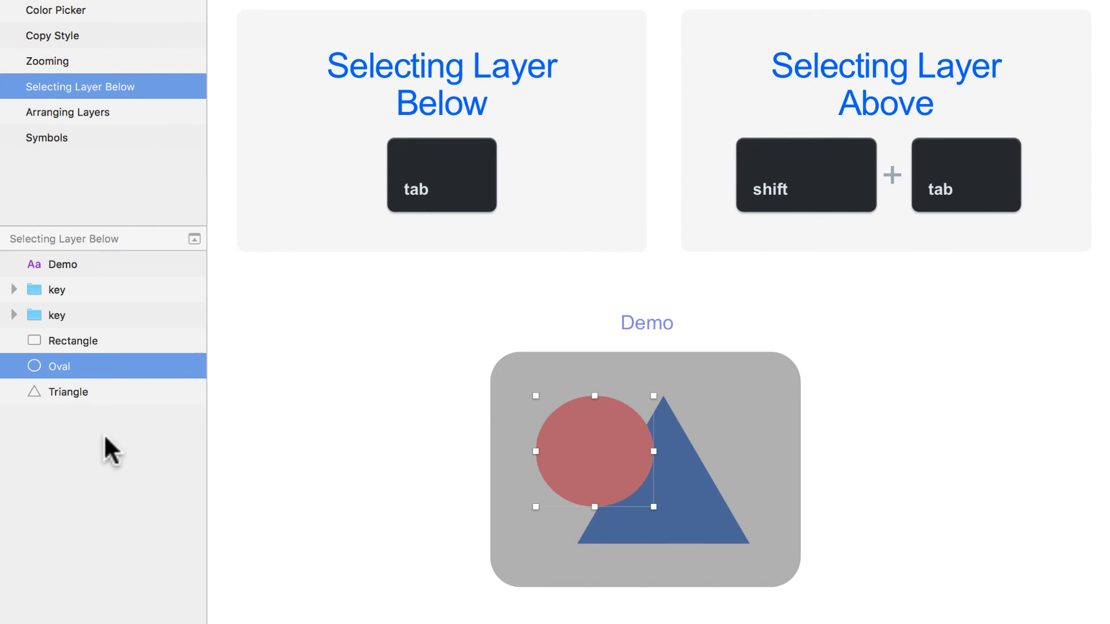
click(97, 393)
click(98, 367)
click(100, 386)
click(136, 364)
click(939, 430)
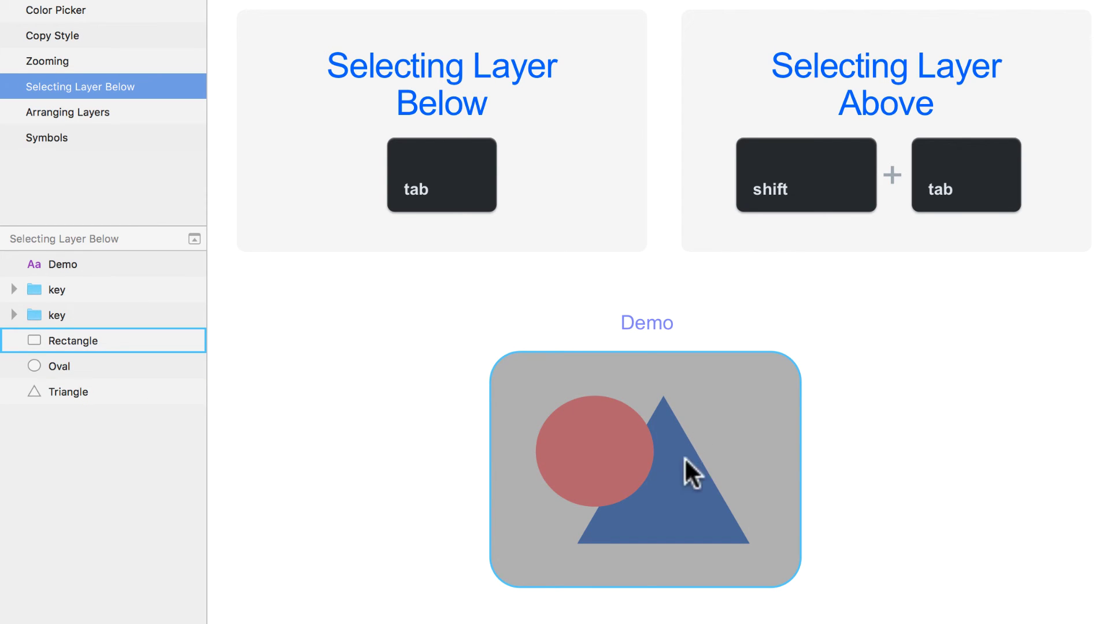
Select the demo Rectangle and cycle the selection down through Oval to Triangle, back up to Rectangle, and down again
click(706, 401)
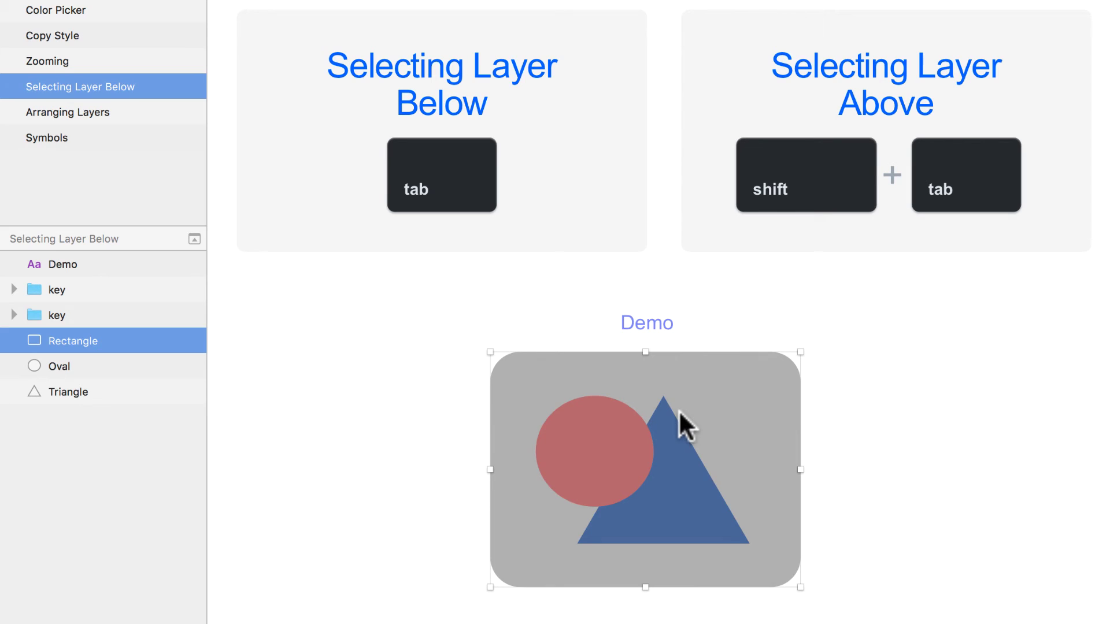
key(Tab)
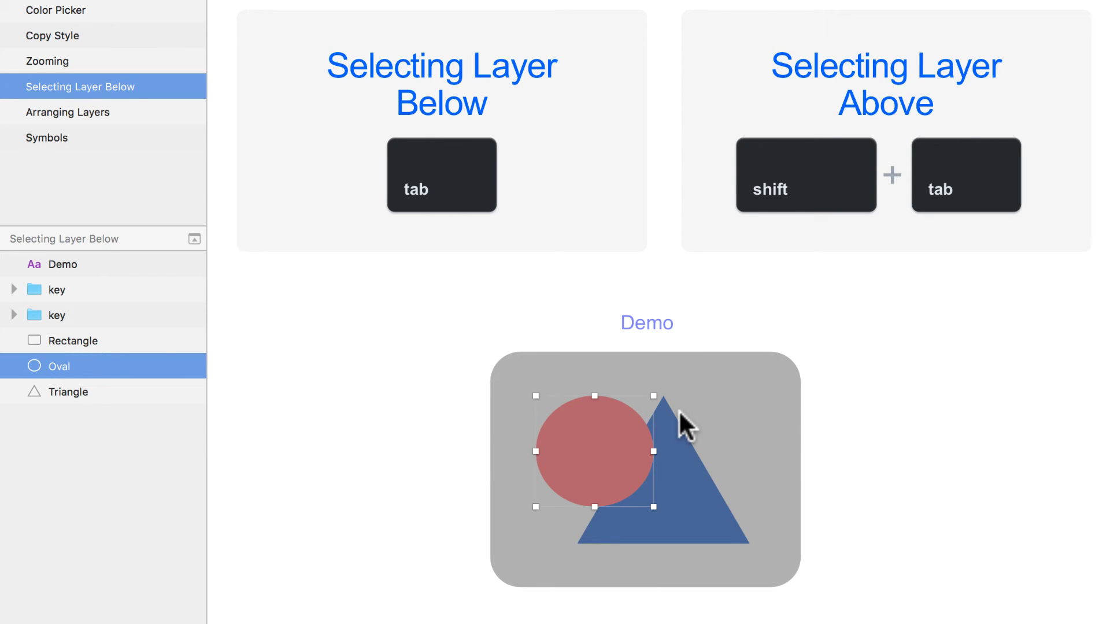
key(Tab)
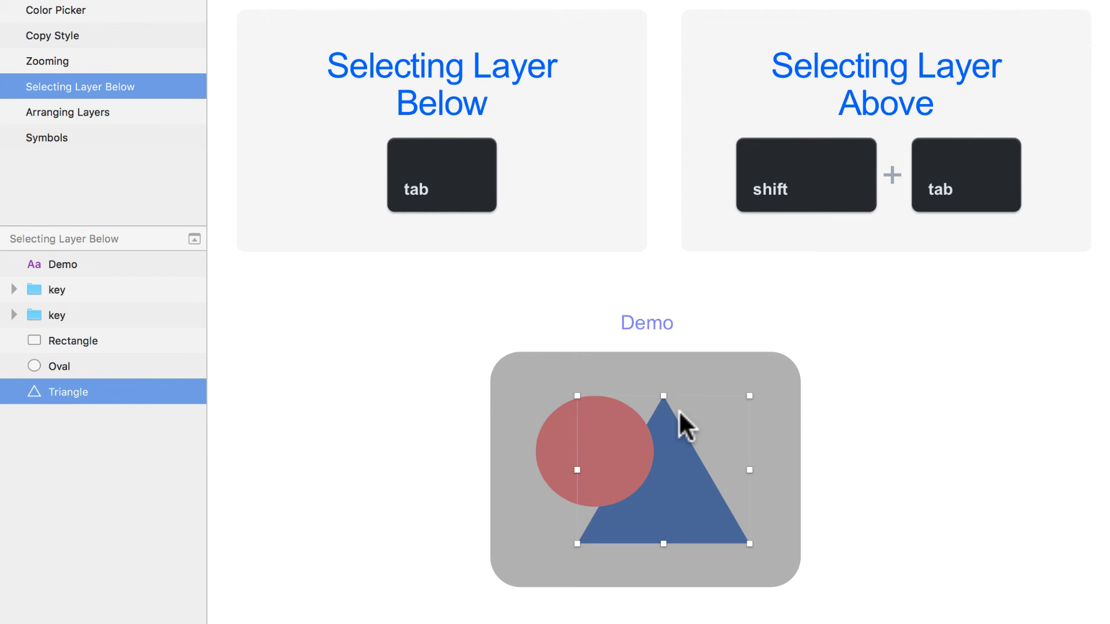
key(shift+Tab)
key(shift+Tab)
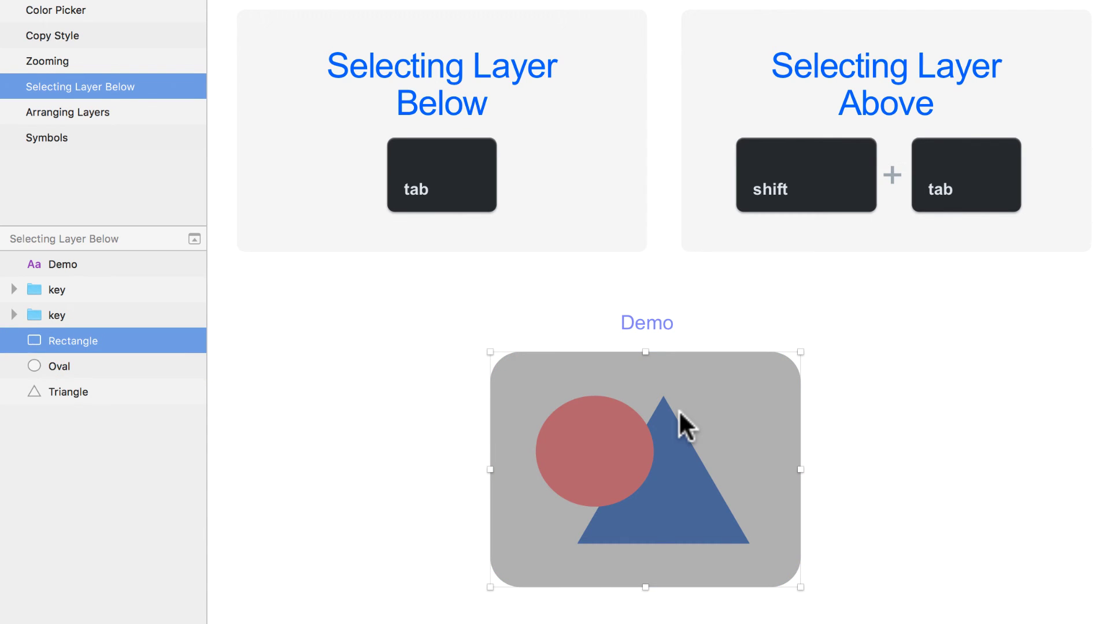
key(Tab)
key(Tab)
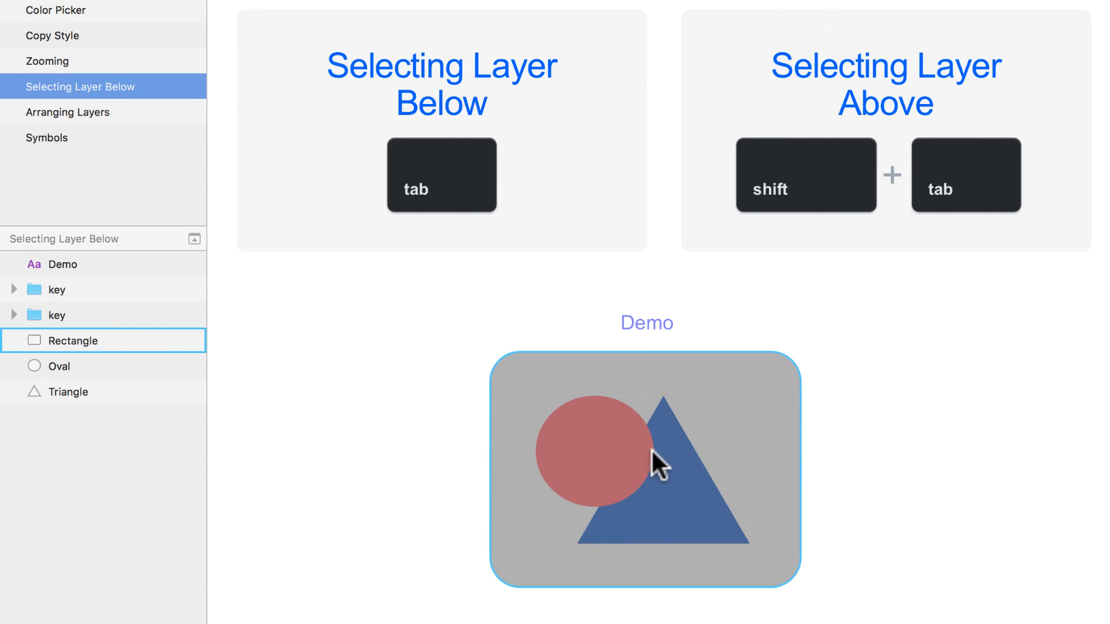
Select the grey demo rectangle on the canvas once more and clear the selection
click(651, 450)
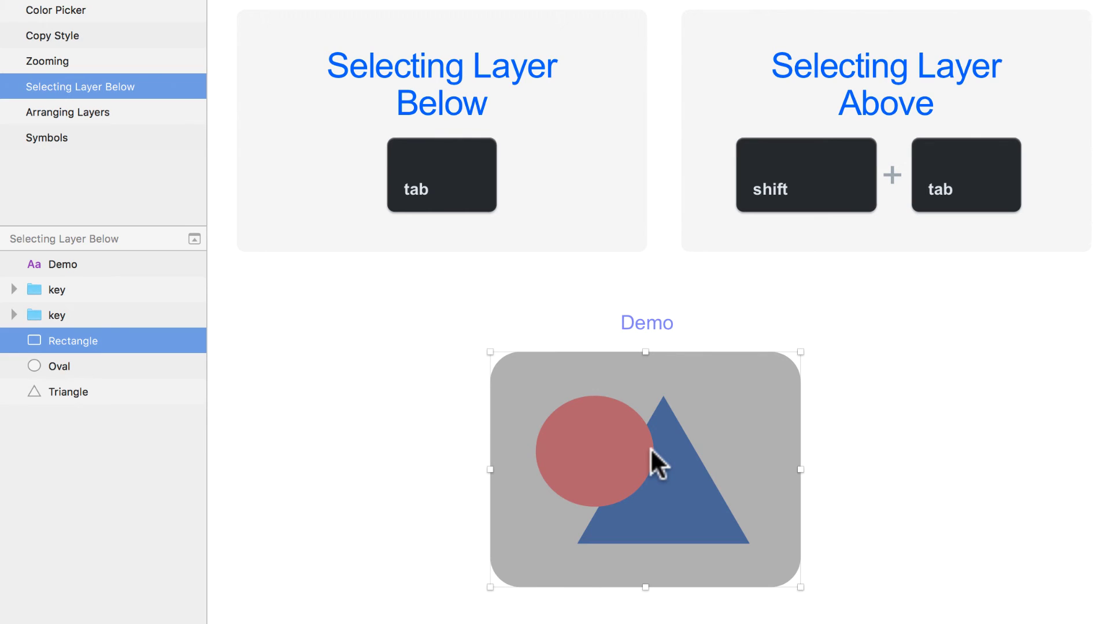
click(871, 419)
click(758, 404)
click(365, 346)
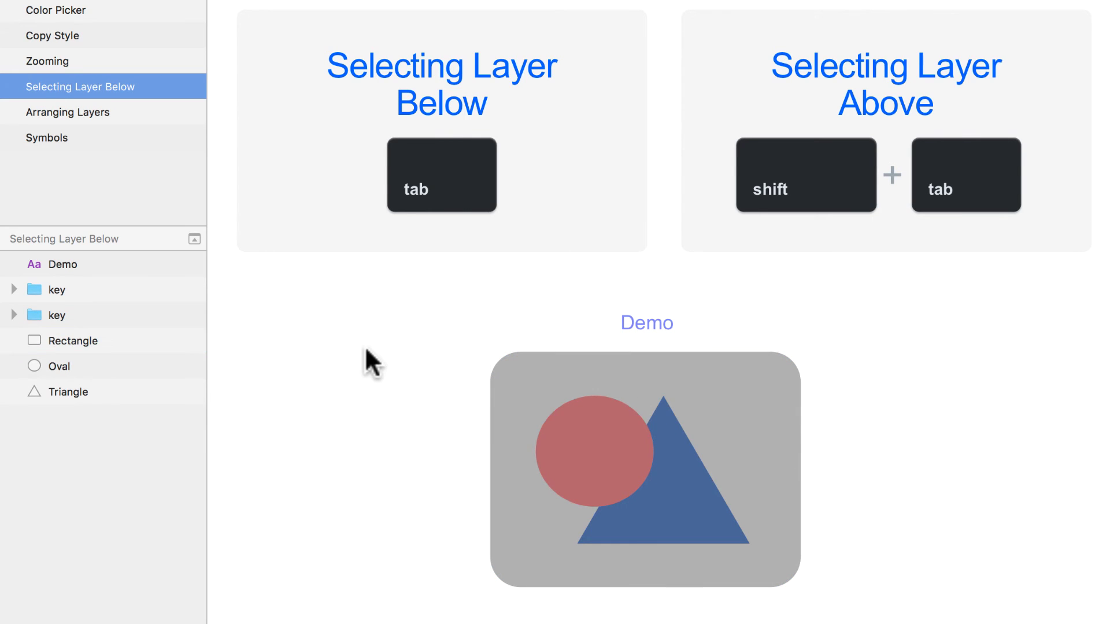
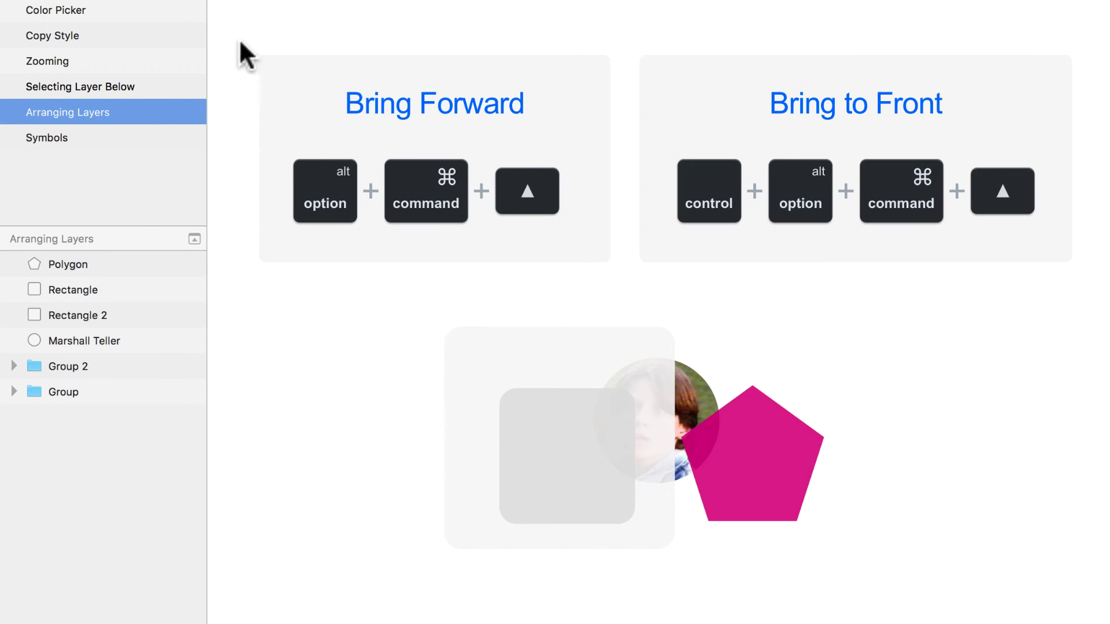
On the Arranging Layers page, move the circular portrait layer above Polygon in the layer order and undo the move
drag(230, 29, 1066, 575)
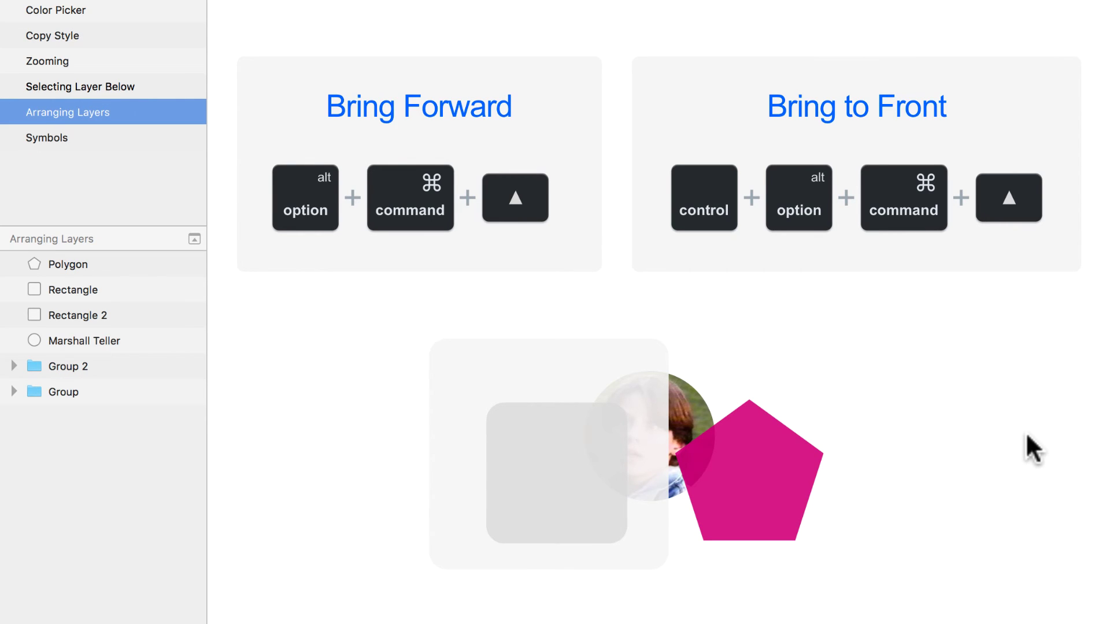
click(675, 389)
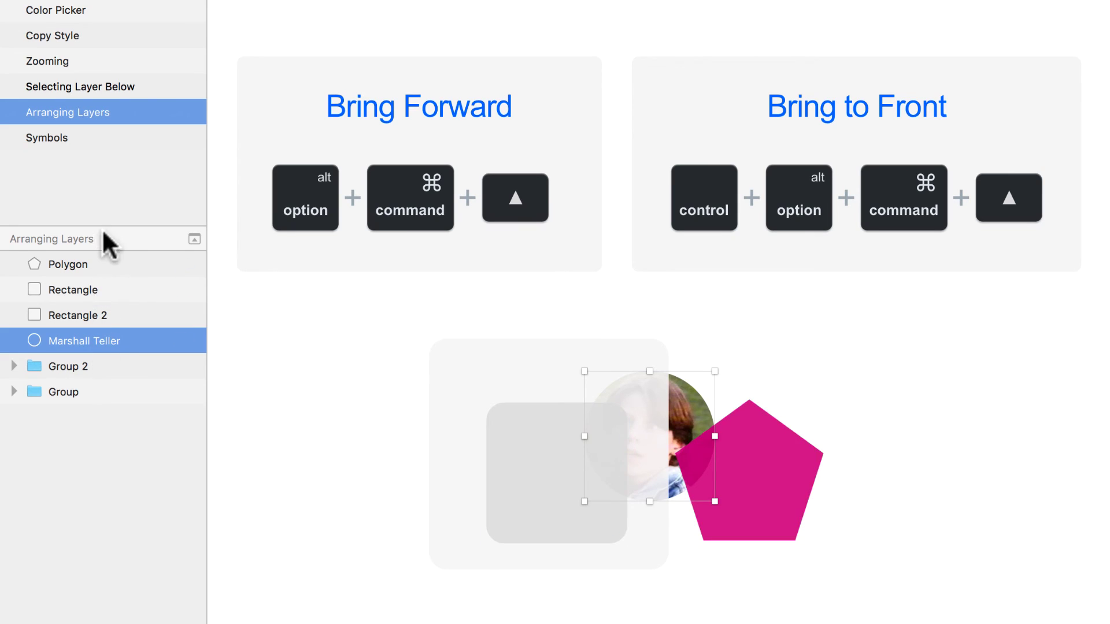
drag(112, 342, 105, 254)
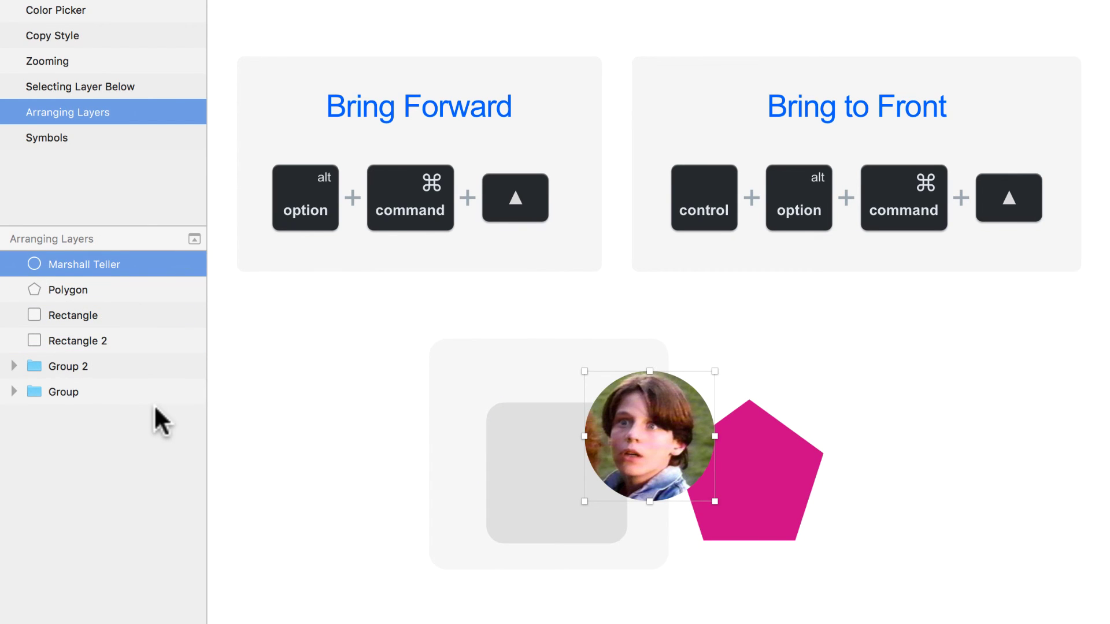
key(super+z)
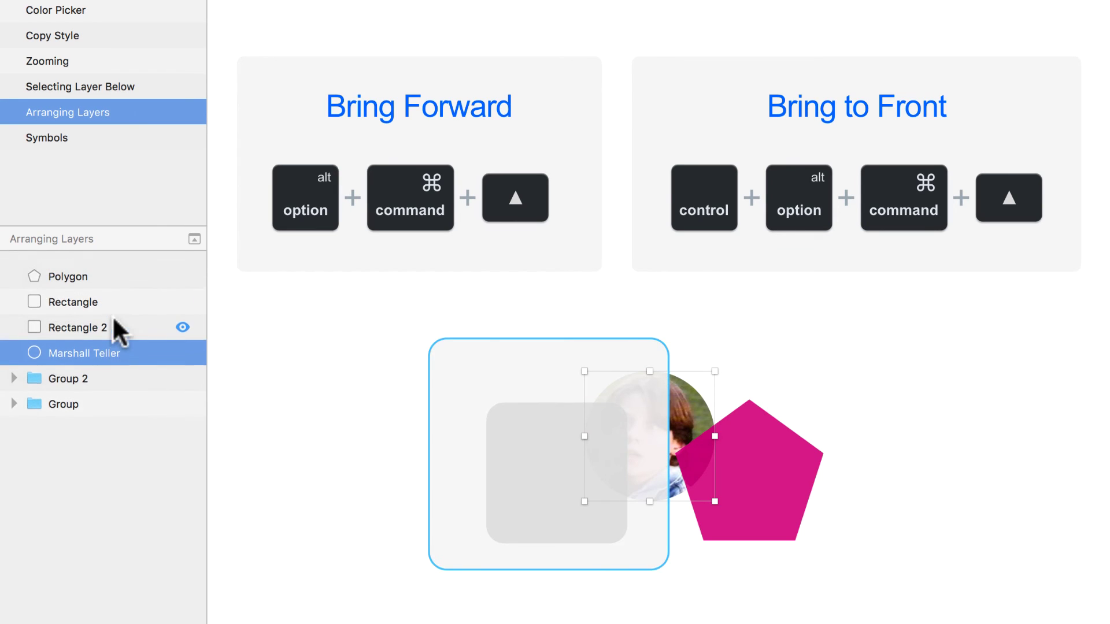
click(838, 364)
Bring the circular portrait forward one level at a time until it is in front of the pink Polygon
scroll(843, 370, down, 2)
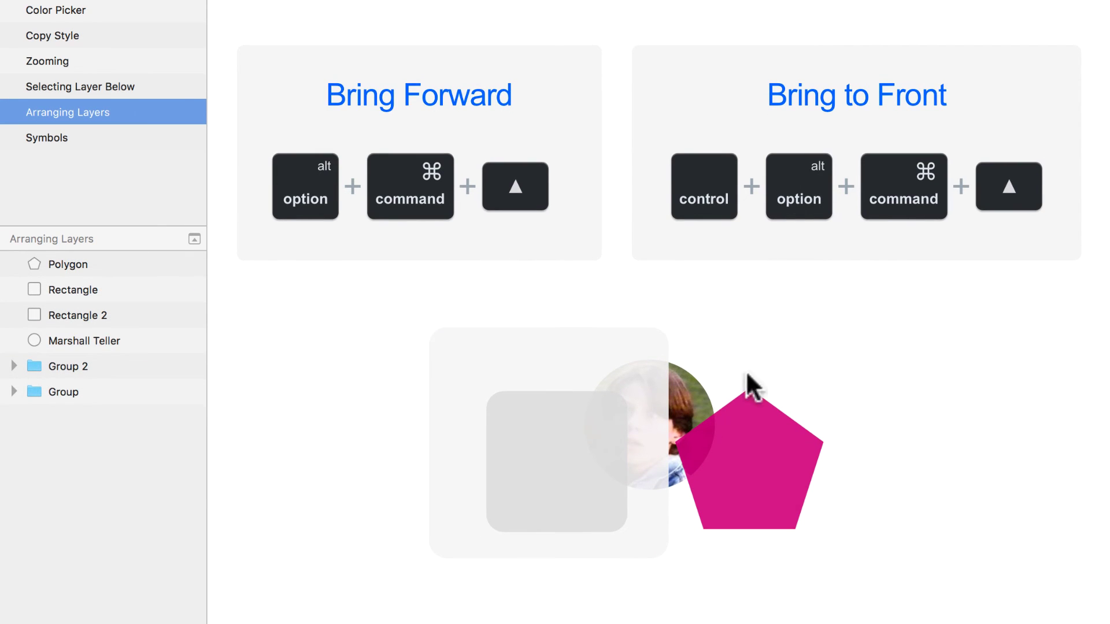
click(697, 399)
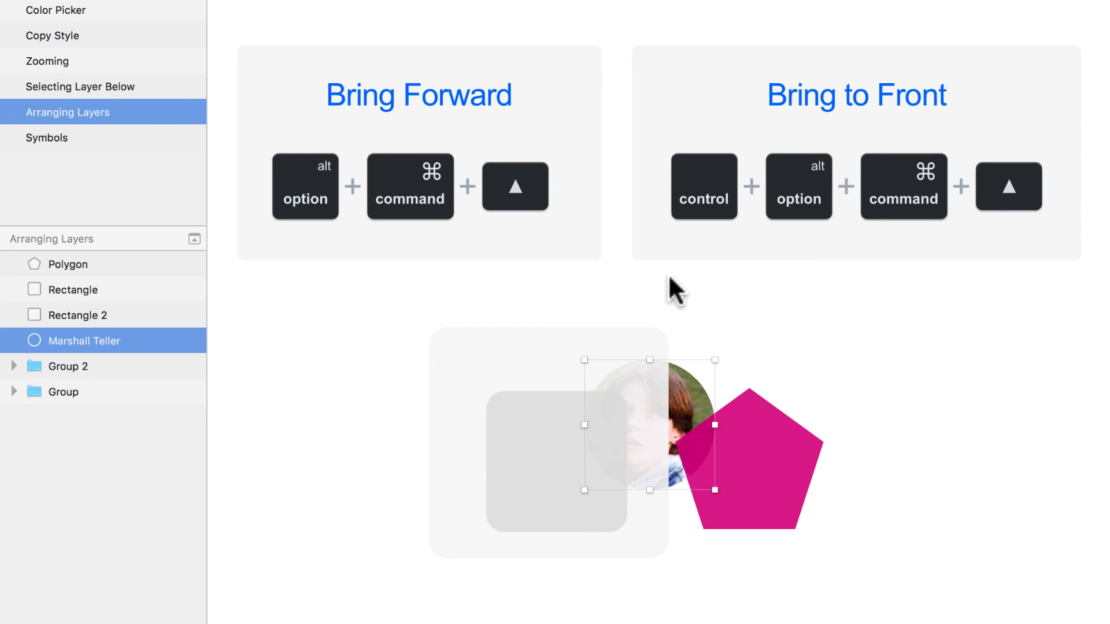
key(alt+super+Up)
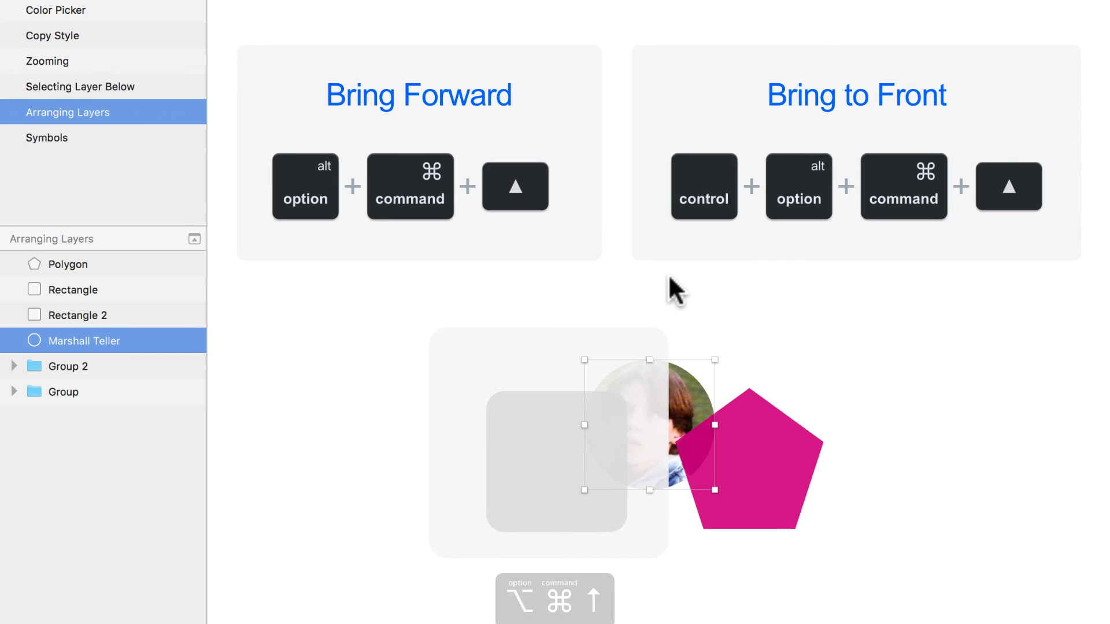
key(alt+super+Up)
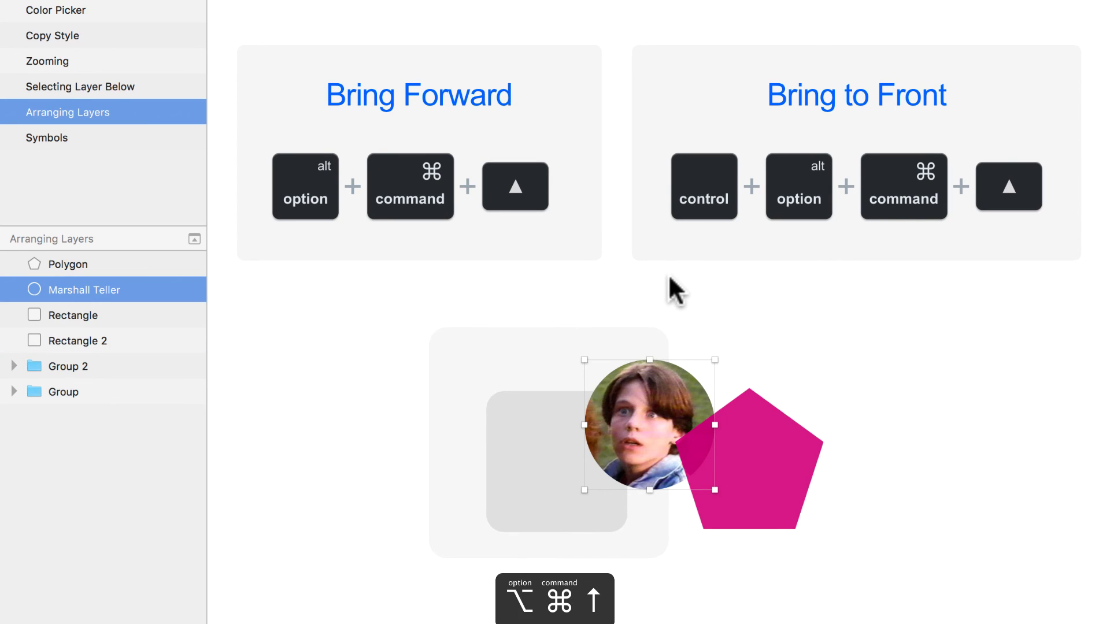
key(alt+super+Up)
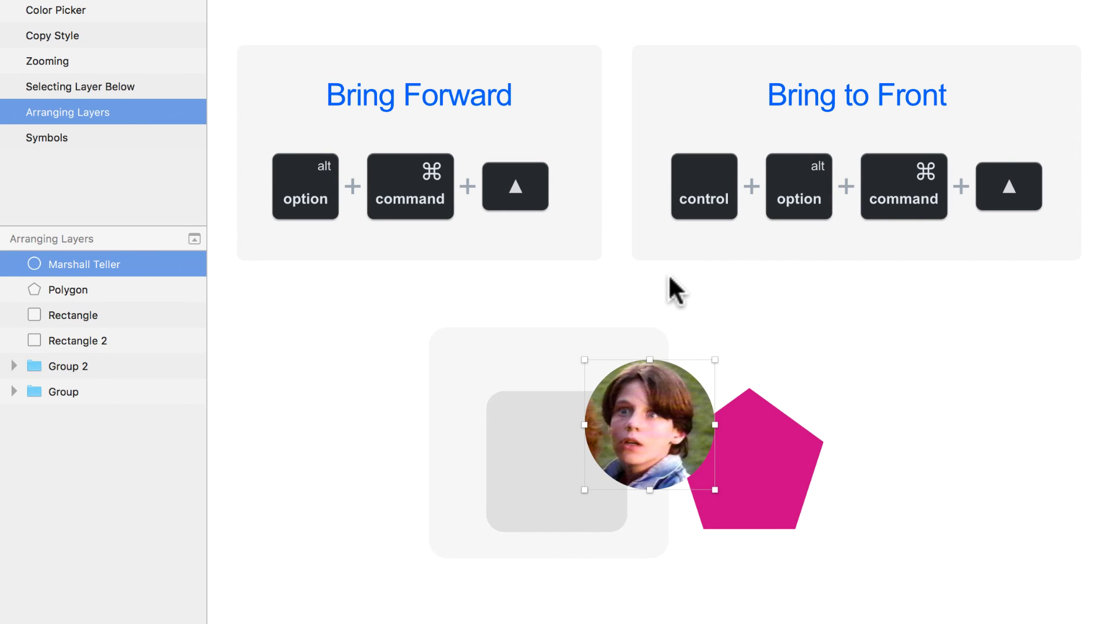
Send the circular portrait backward one level at a time until it is behind Rectangle 2
key(alt+super+Down)
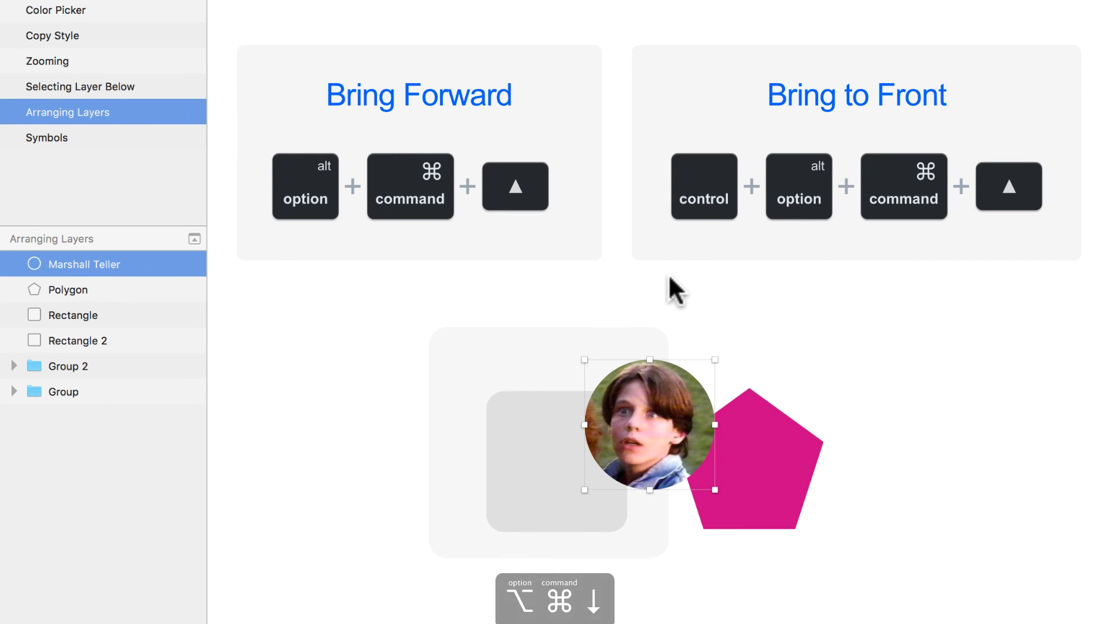
key(alt+super+Down)
key(alt+super+Down)
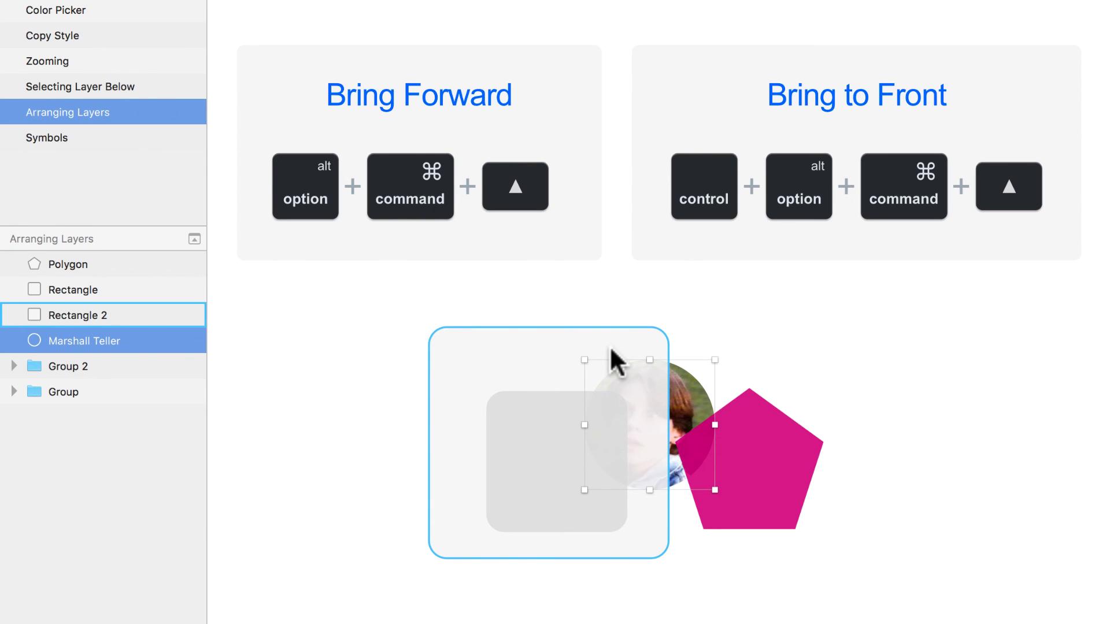
Alternate the circular portrait repeatedly between the very front and the very back of the layer order, ending at the back
key(ctrl+alt+super+Up)
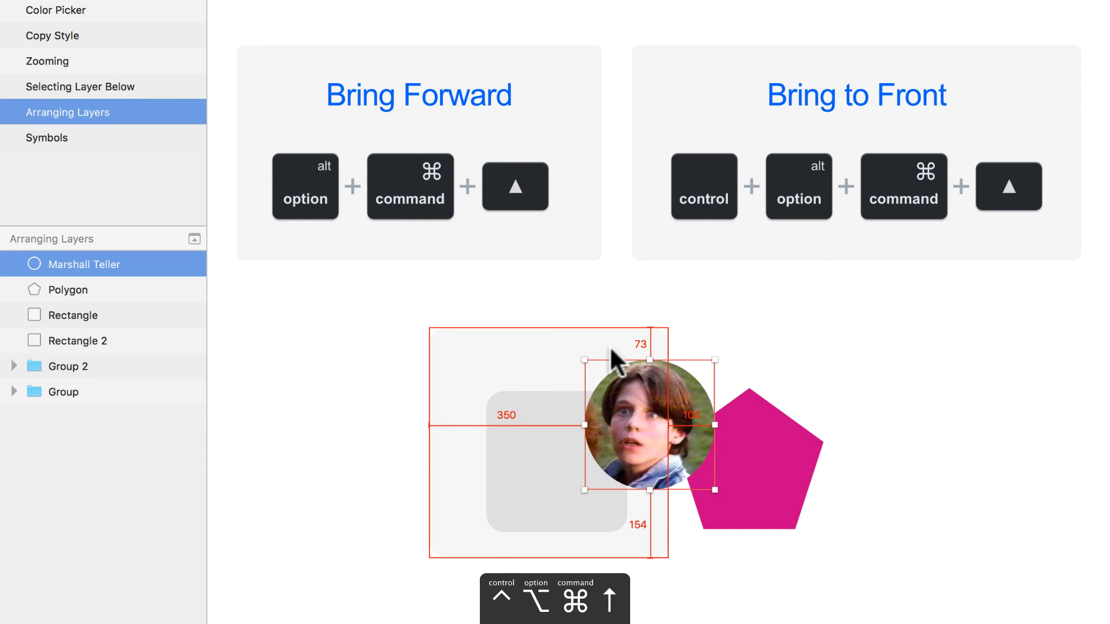
key(ctrl+alt+super+Down)
key(ctrl+alt+super+Up)
key(ctrl+alt+super+Down)
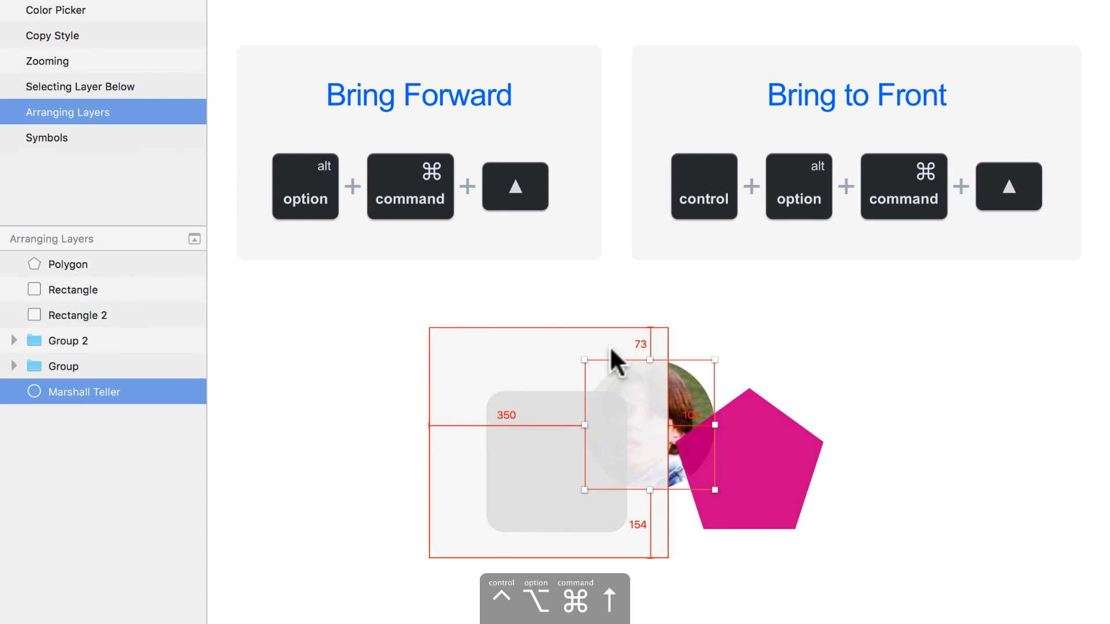
key(ctrl+alt+super+Up)
key(ctrl+alt+super+Down)
key(ctrl+alt+super+Up)
key(ctrl+alt+super+Down)
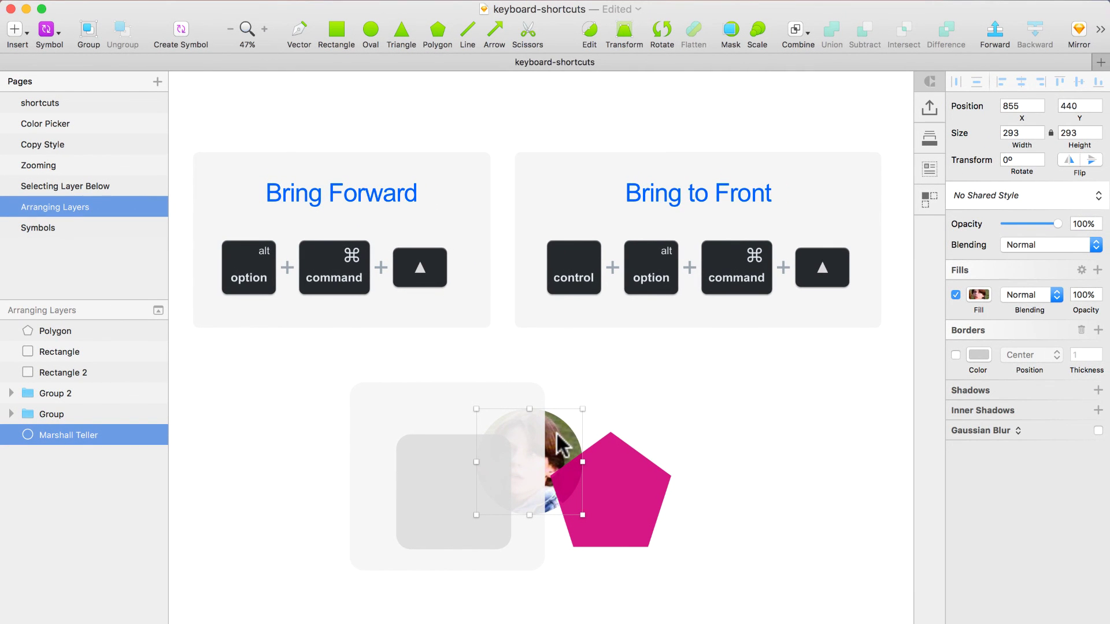
Move the circular portrait forward and backward one level at a time, ending at the bottom of the layer order
click(993, 32)
click(1031, 30)
click(997, 32)
click(997, 30)
click(1028, 32)
click(1028, 32)
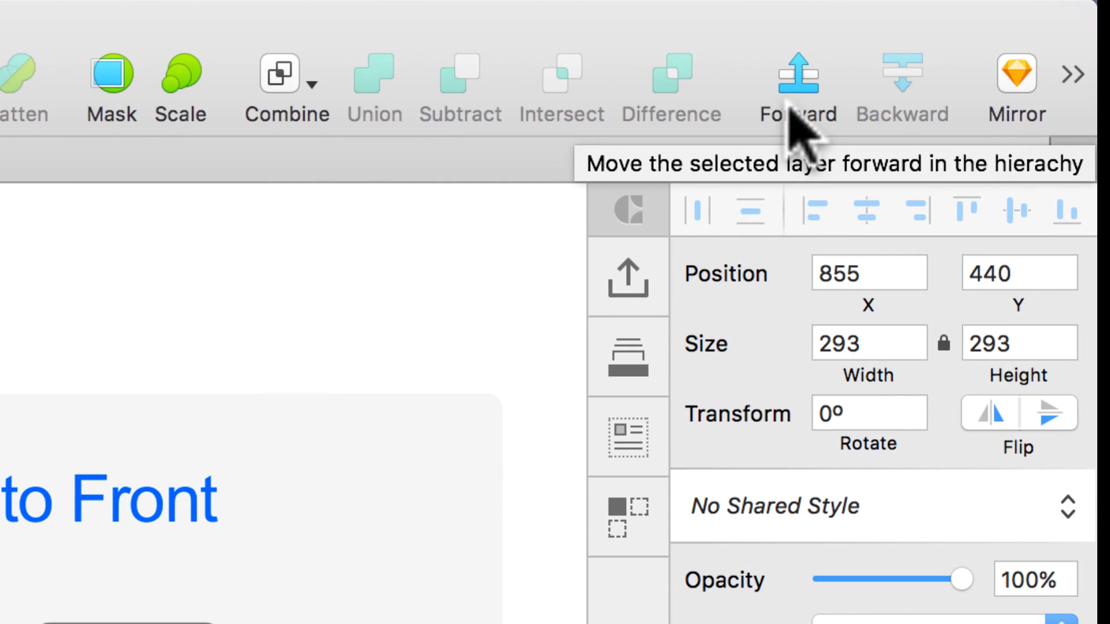
Bring the circular portrait in front of all layers and return it to the very back, leaving nothing selected
key(alt)
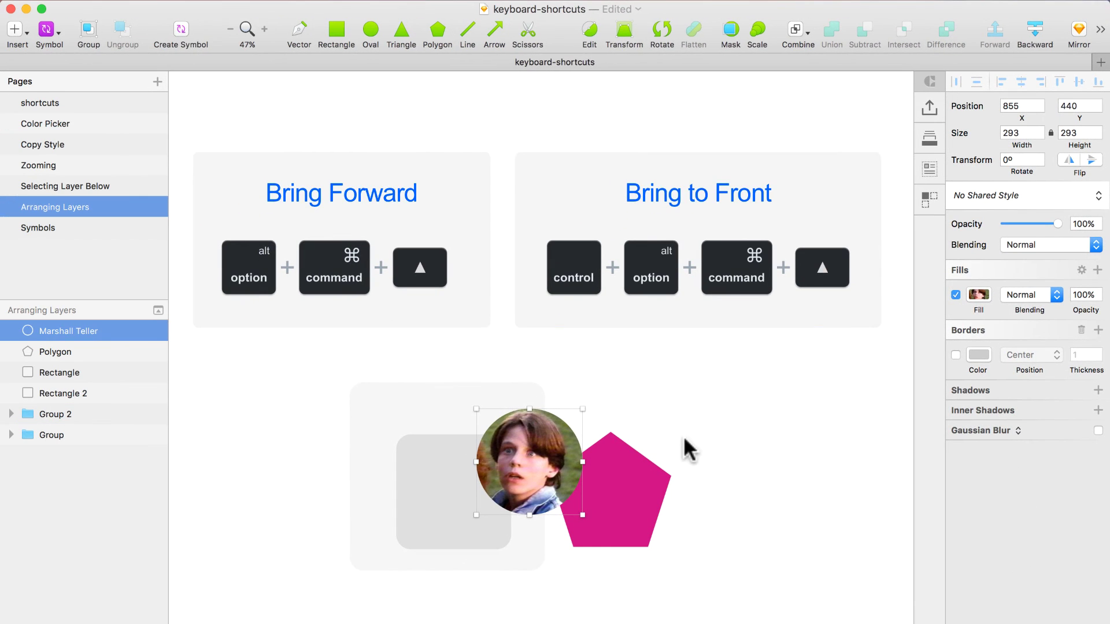
click(687, 405)
click(572, 447)
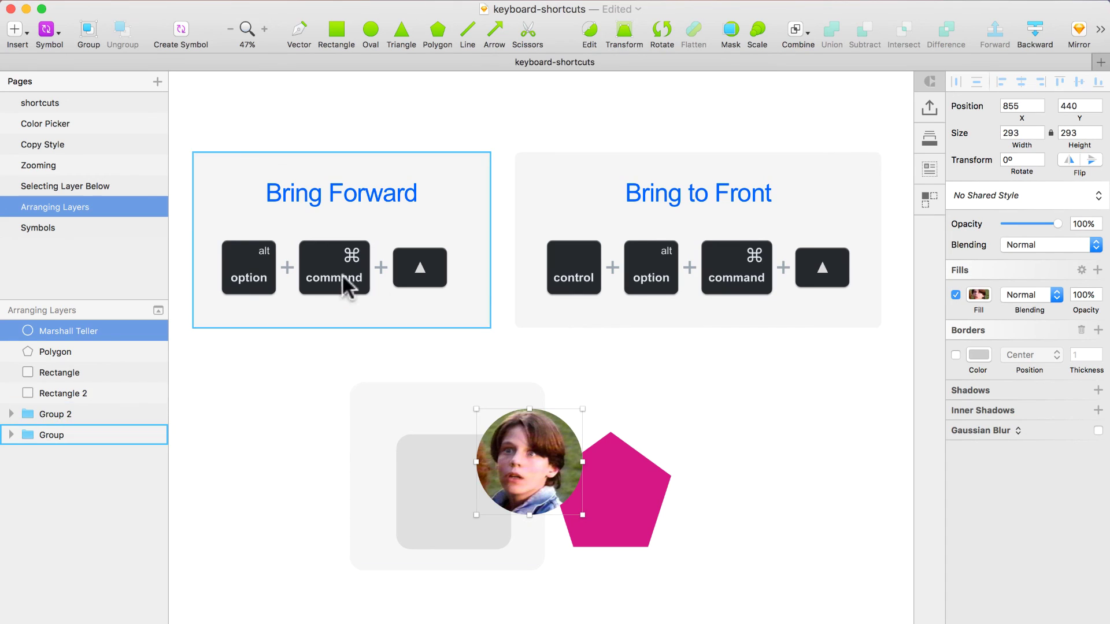
click(1035, 28)
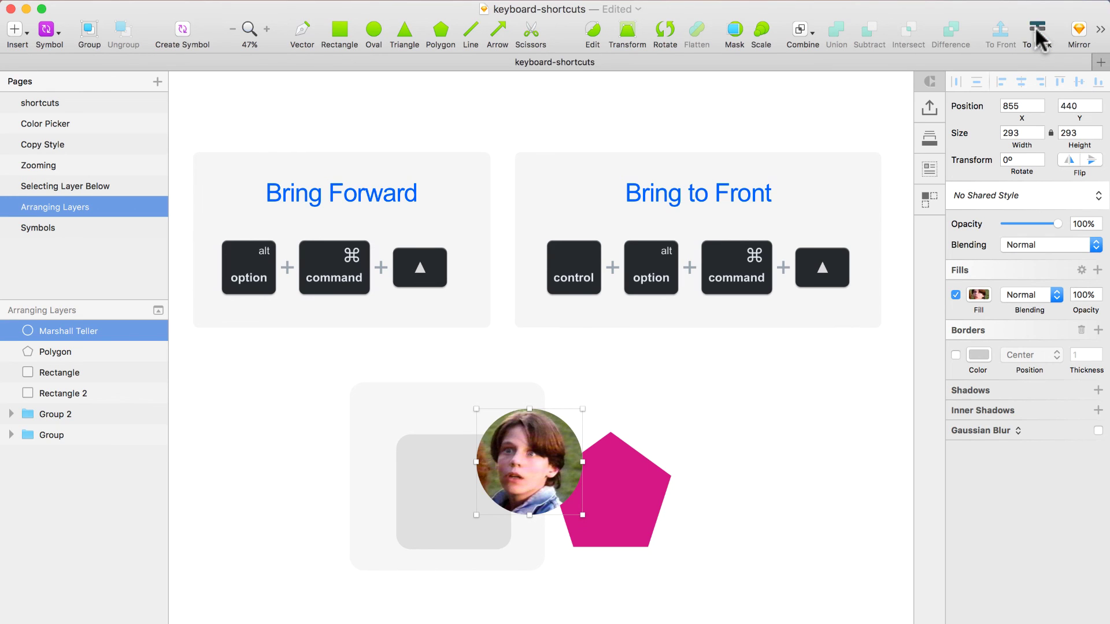
click(763, 367)
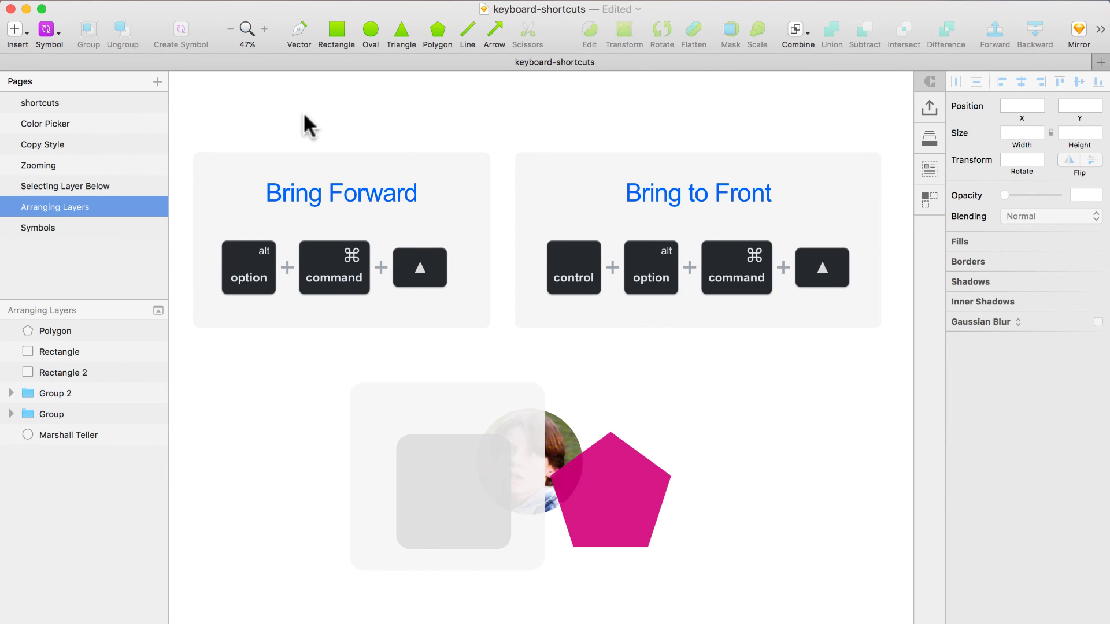
scroll(305, 116, left, 1)
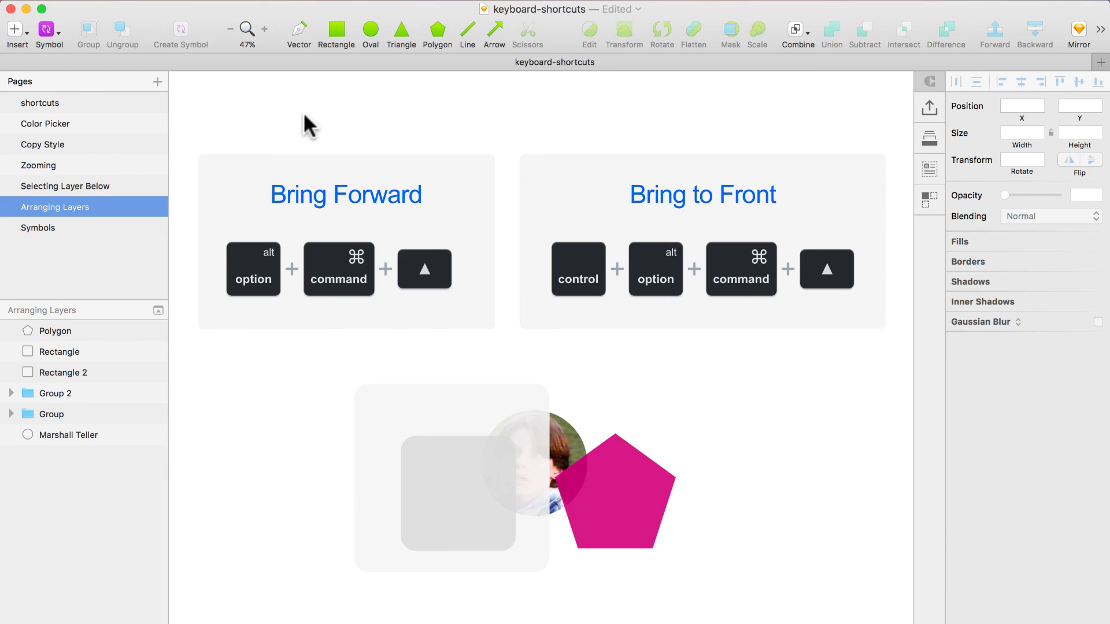
scroll(305, 115, down, 3)
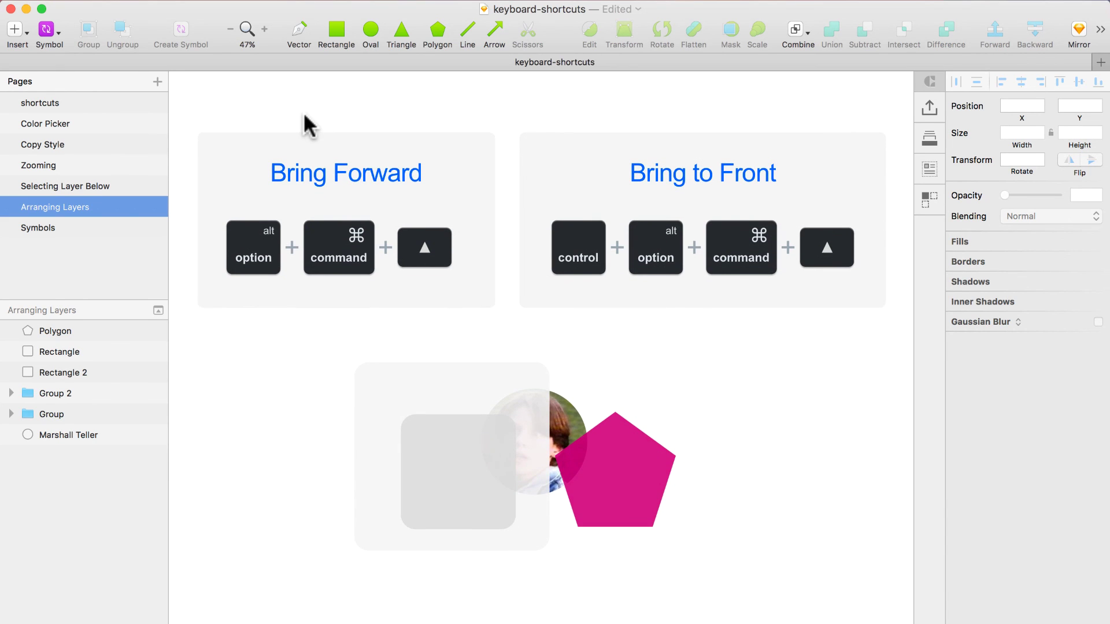
scroll(305, 116, down, 1)
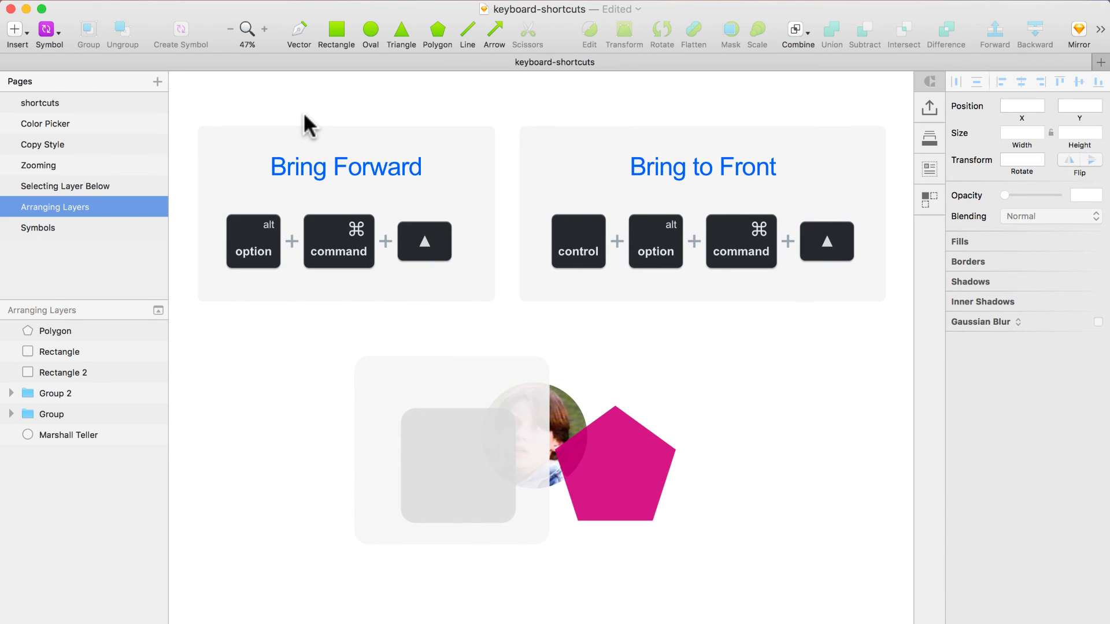